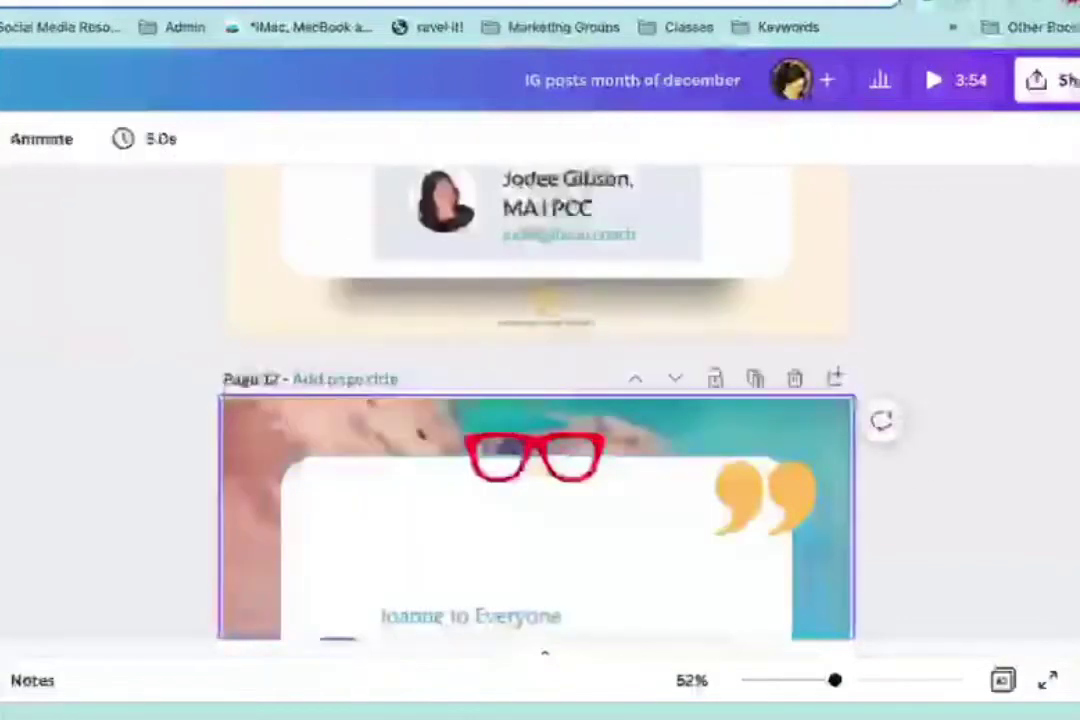
# - Look through the pages of the "IG posts month of december" design
pyautogui.scroll(-5, 245, 507)
pyautogui.scroll(-12, 245, 507)
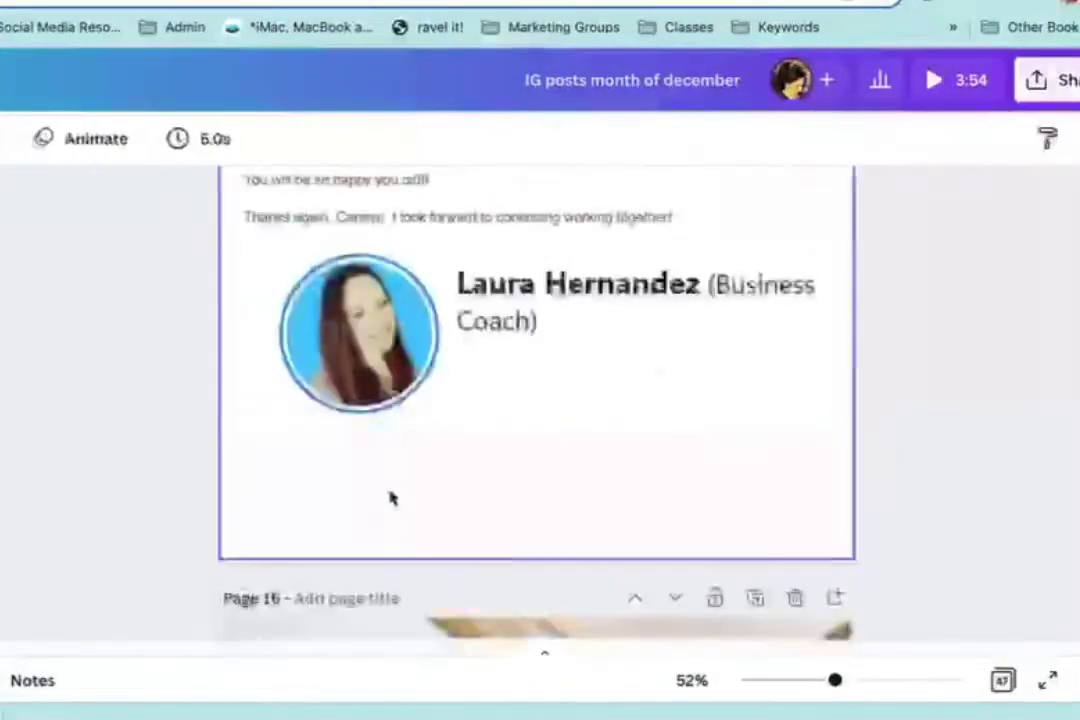
pyautogui.scroll(-12, 180, 358)
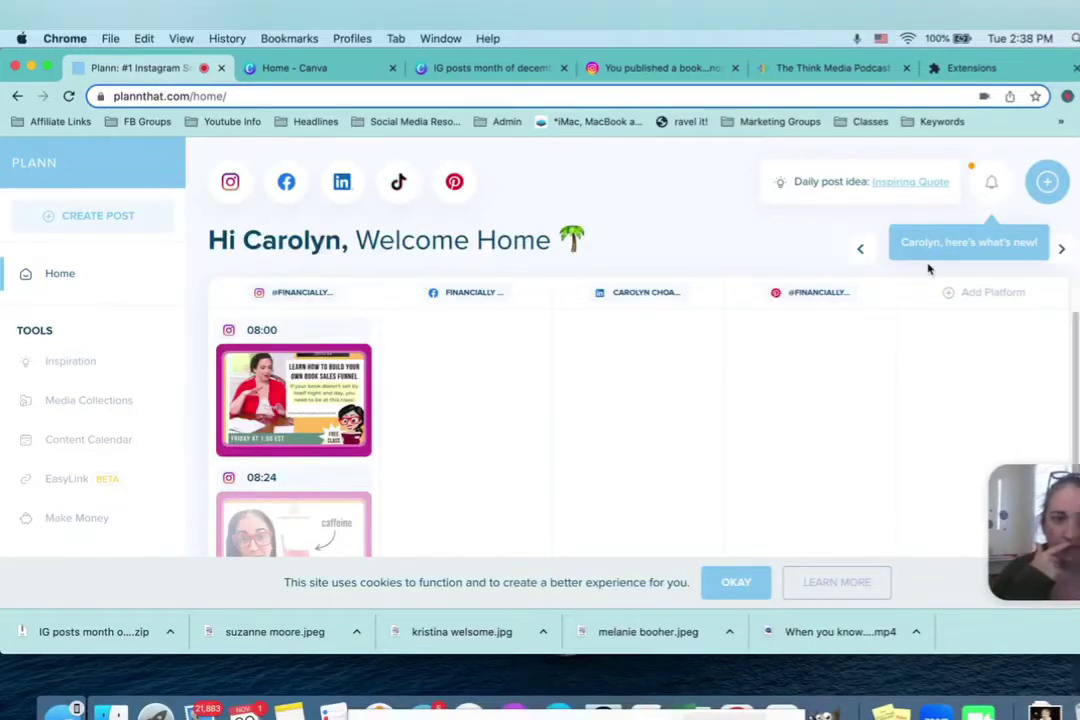
# - Show and hide the My To-dos list on the Plann home page, and open the post creation page
pyautogui.click(1077, 162)
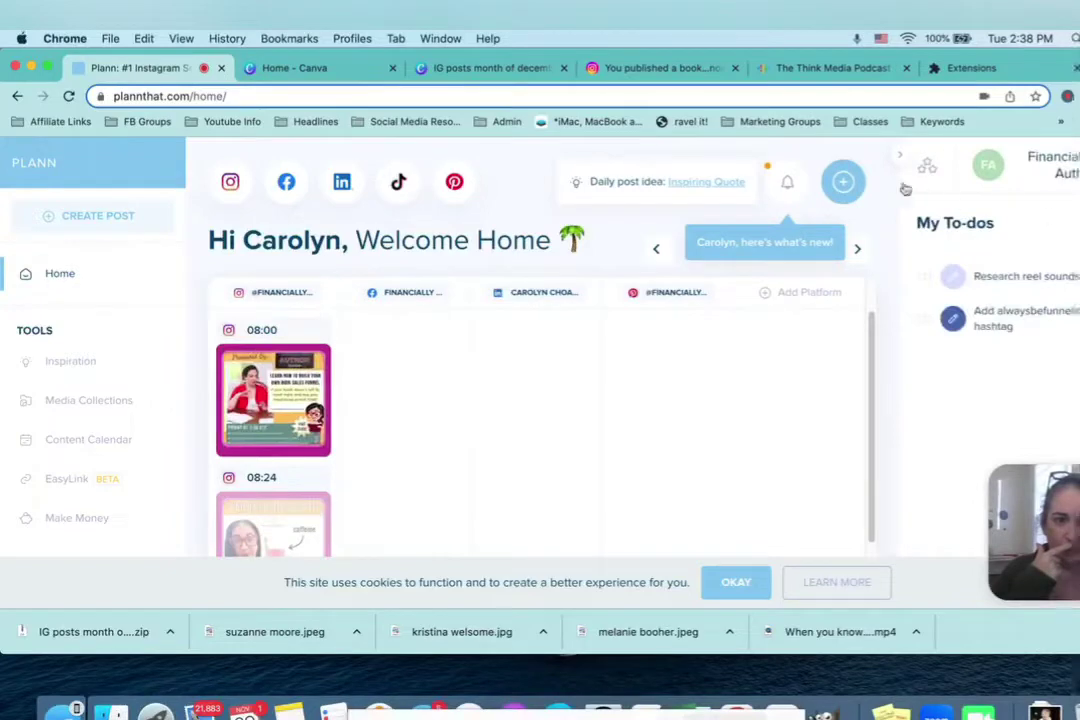
pyautogui.click(902, 155)
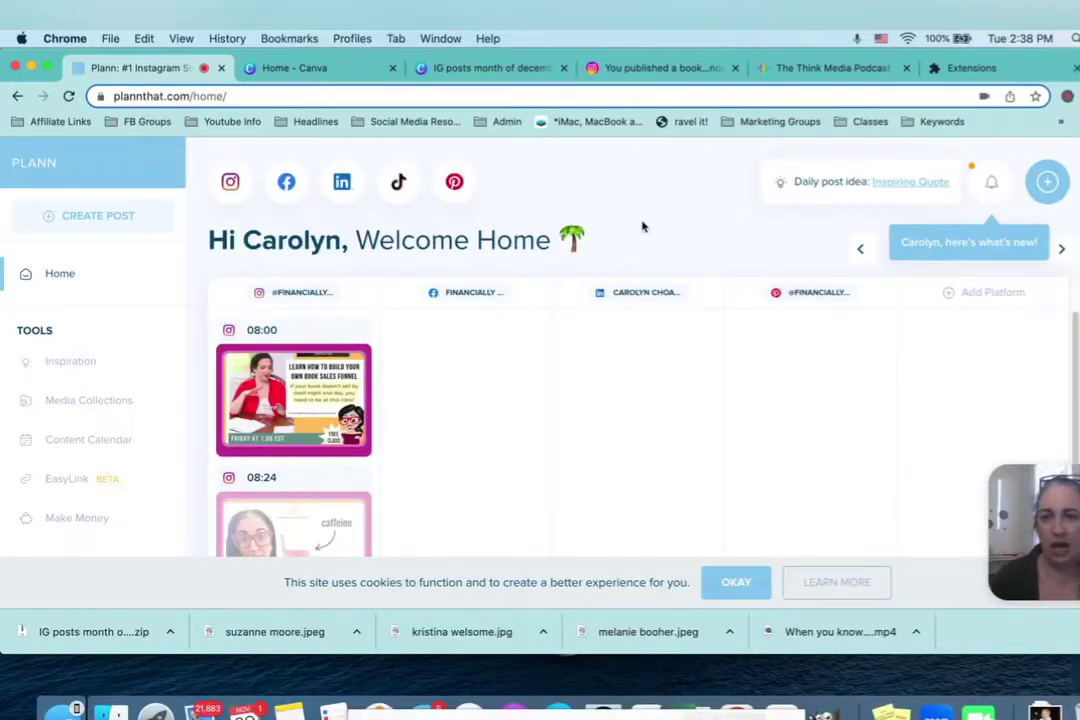
pyautogui.click(96, 228)
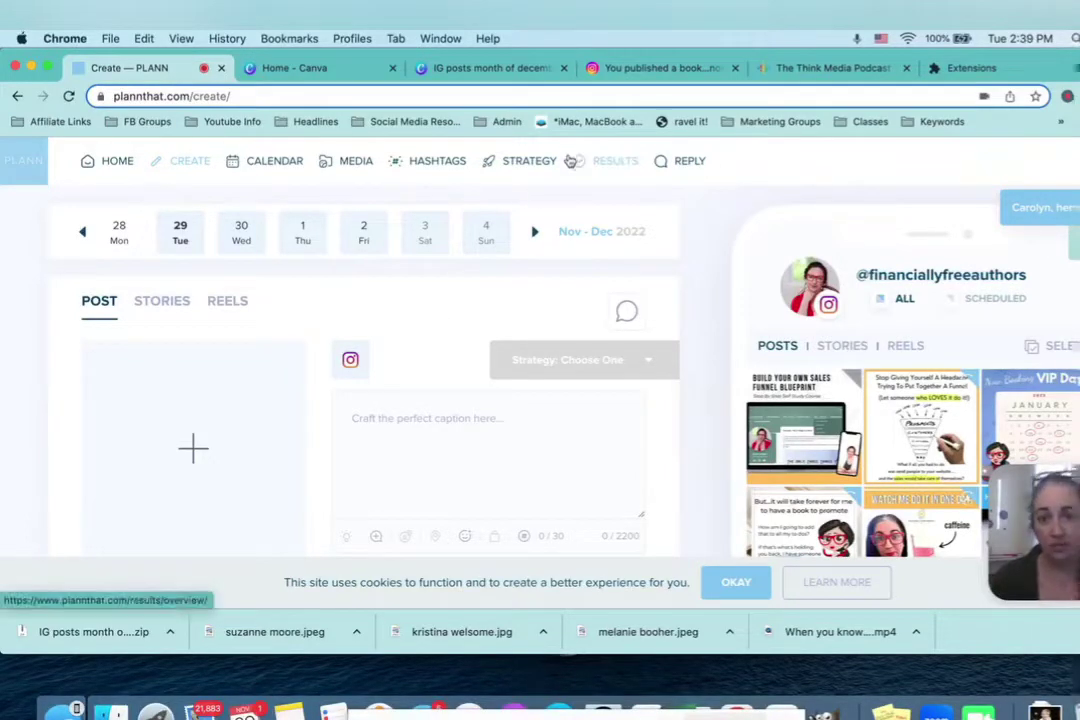
# - Open the Strategy page and examine the post themes, the strategy grid, the feed preview and the Focus Notes section
pyautogui.click(538, 166)
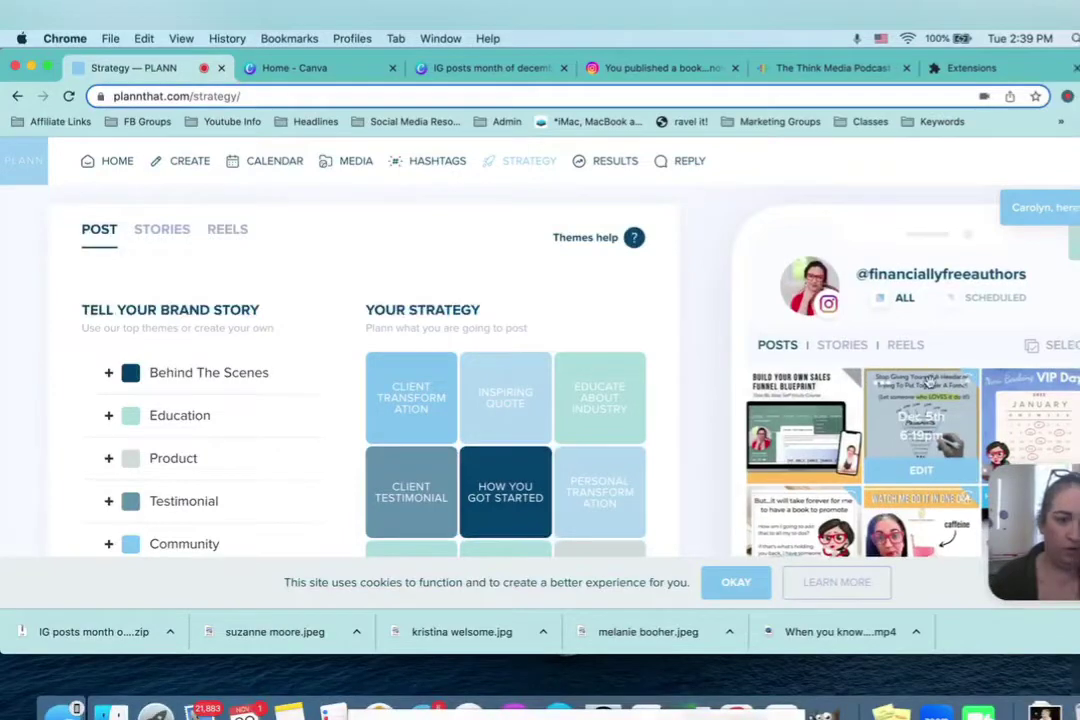
pyautogui.scroll(-4, 929, 378)
pyautogui.scroll(-5, 929, 378)
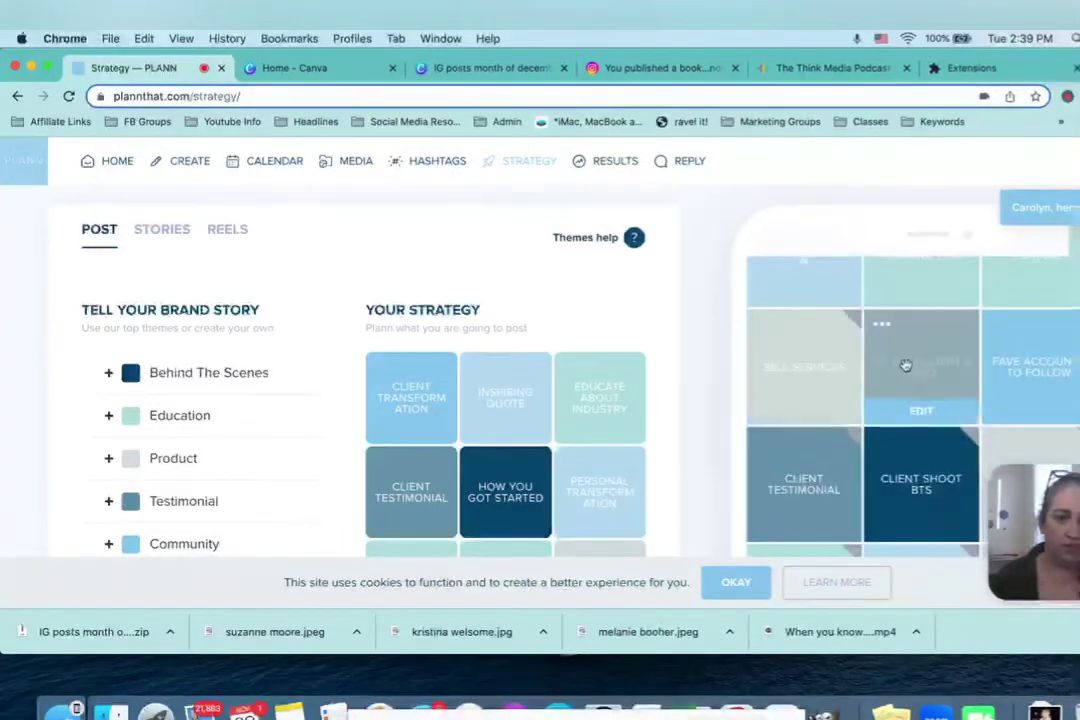
pyautogui.scroll(-3, 220, 387)
pyautogui.scroll(-15, 220, 387)
pyautogui.scroll(10, 200, 424)
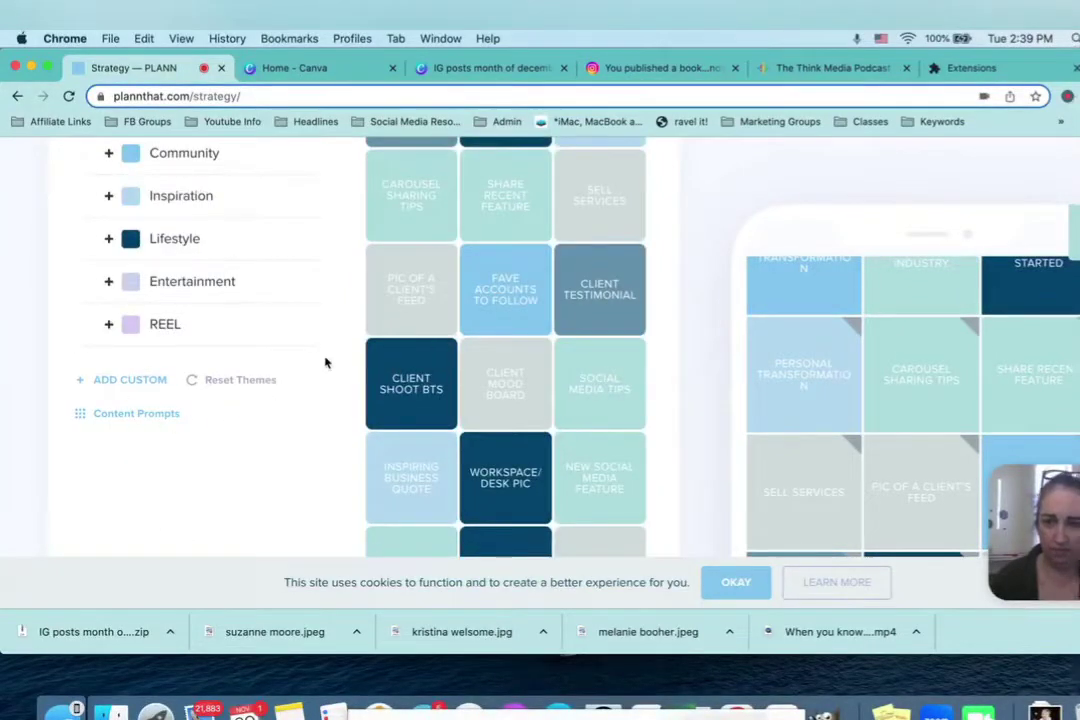
pyautogui.scroll(3, 150, 380)
pyautogui.scroll(5, 300, 400)
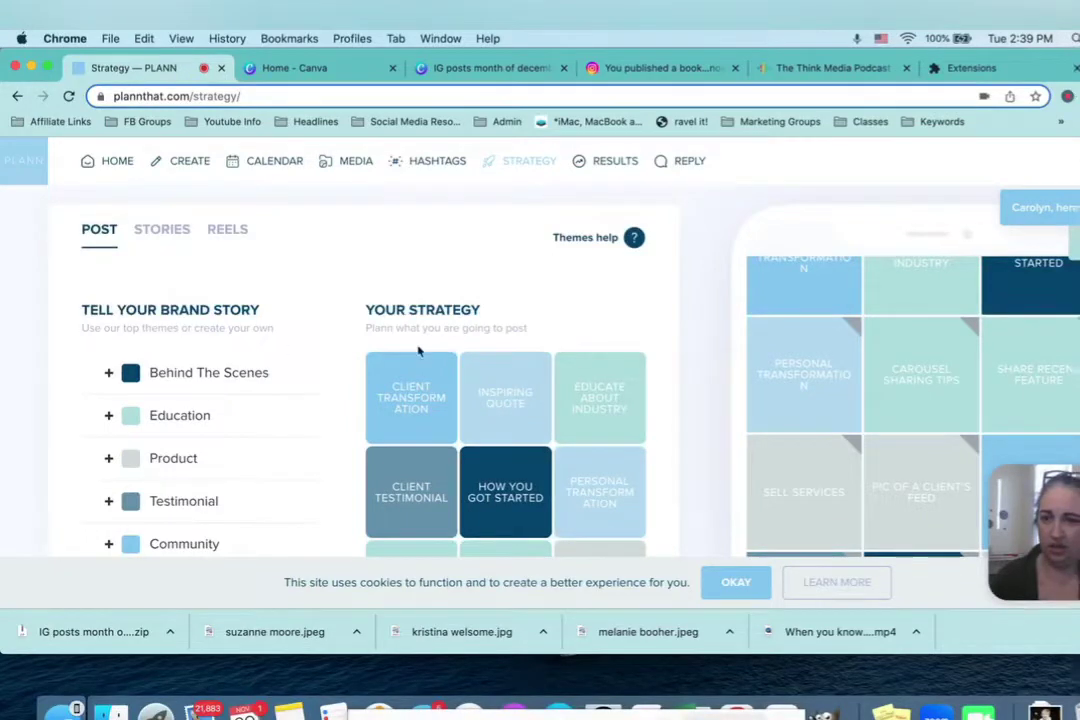
pyautogui.scroll(-12, 340, 340)
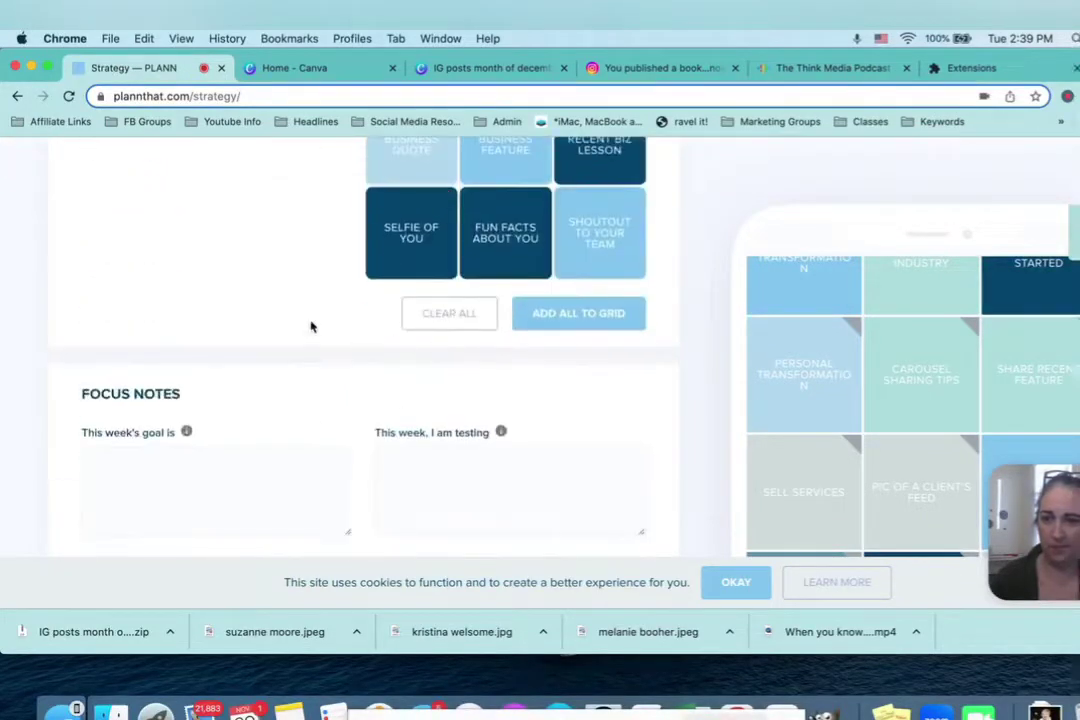
pyautogui.scroll(-2, 311, 327)
pyautogui.scroll(-1, 310, 321)
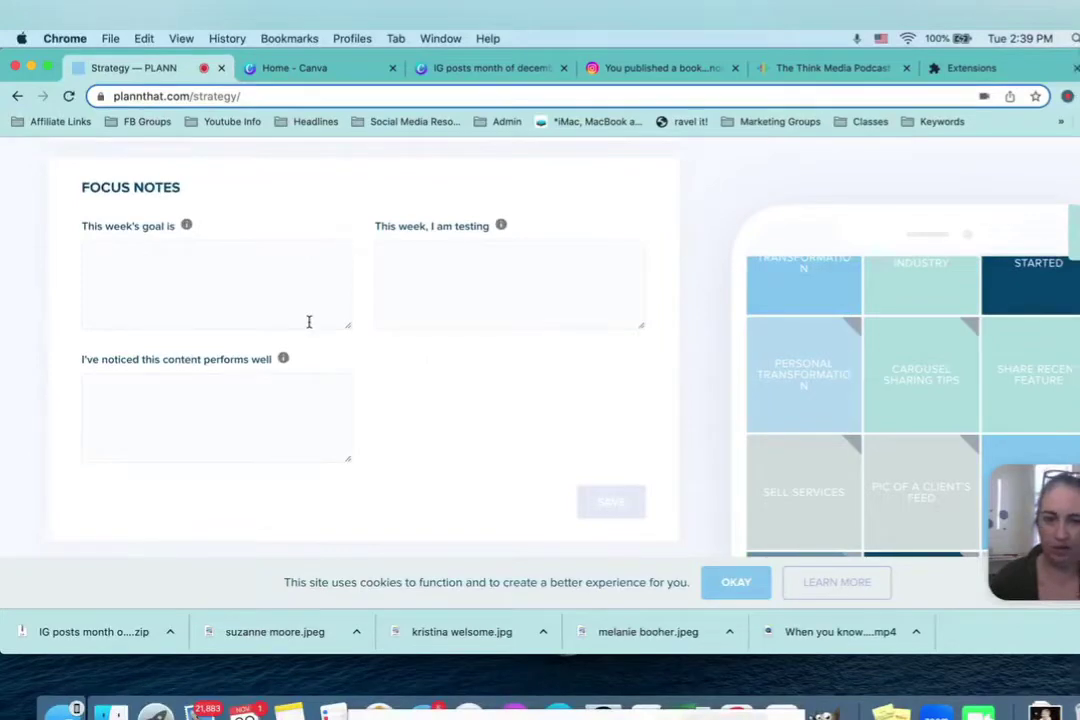
pyautogui.scroll(15, 309, 321)
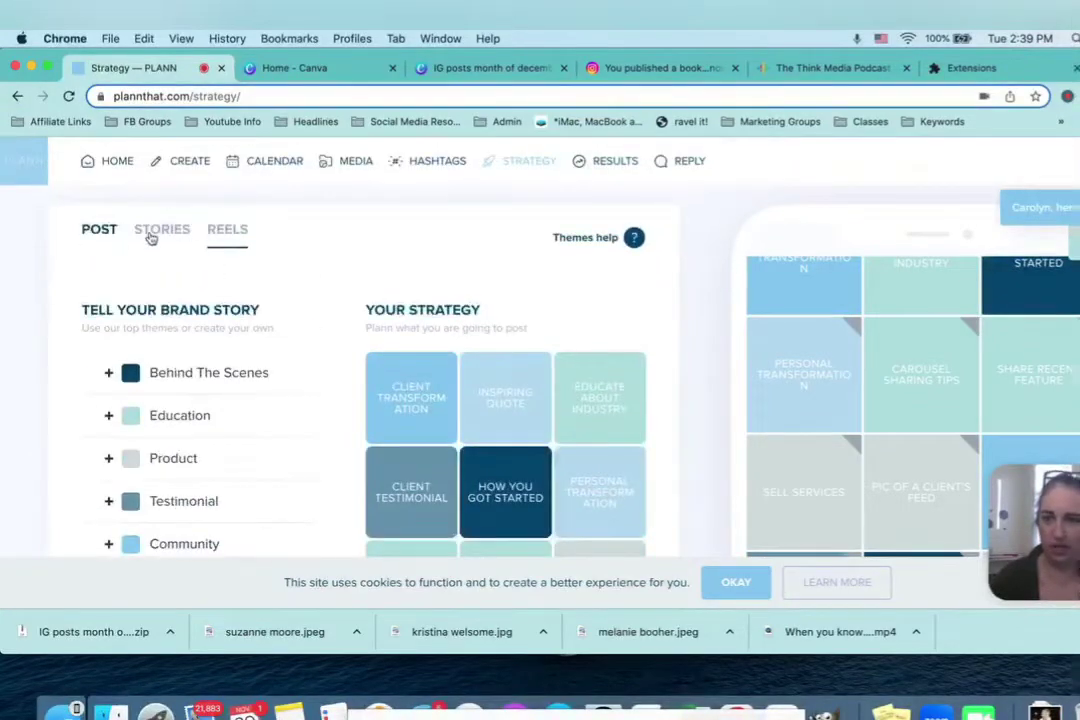
# - Examine the strategies and feed previews for Reels and Stories, and return to the Post strategy
pyautogui.click(151, 233)
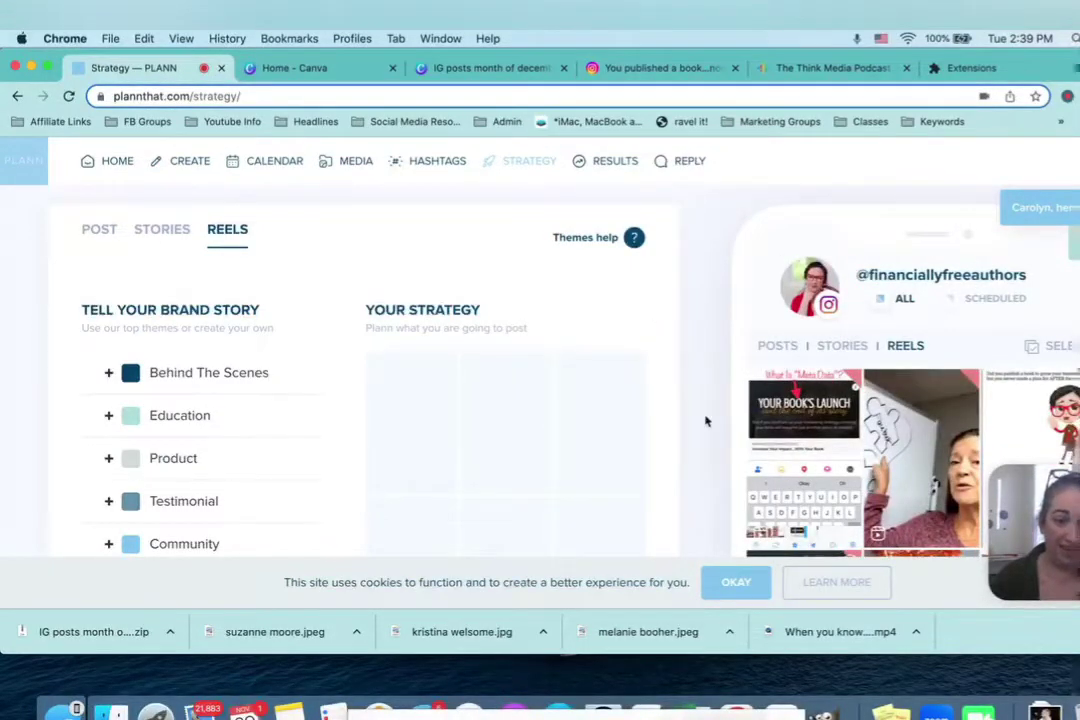
pyautogui.moveTo(950, 440)
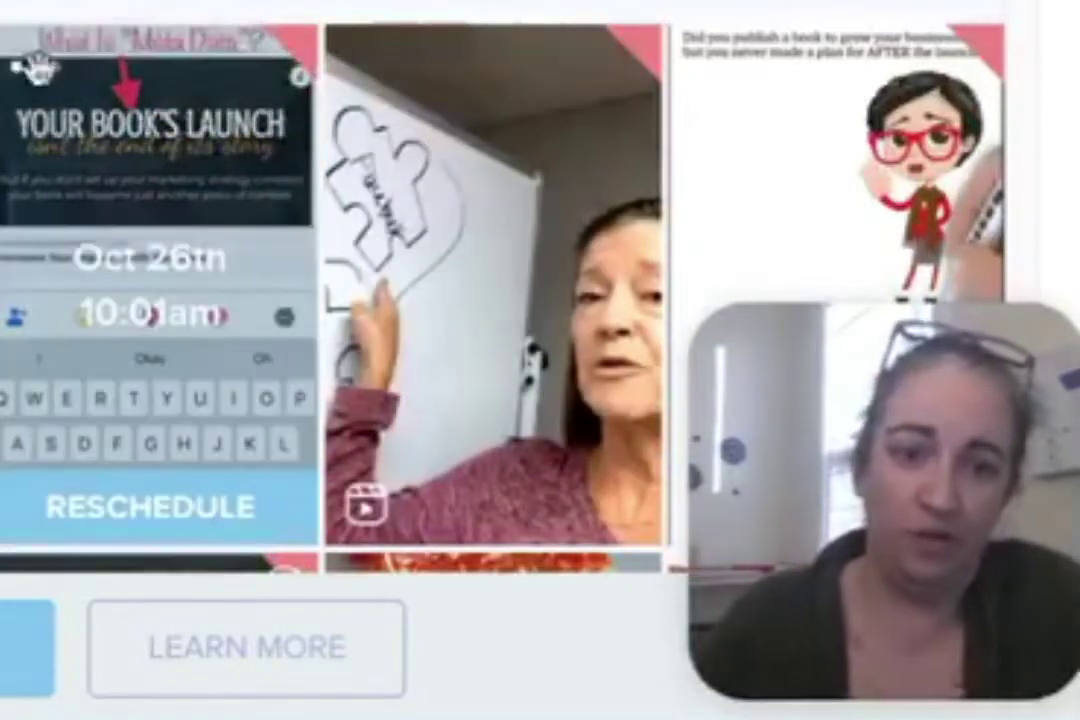
pyautogui.moveTo(190, 101)
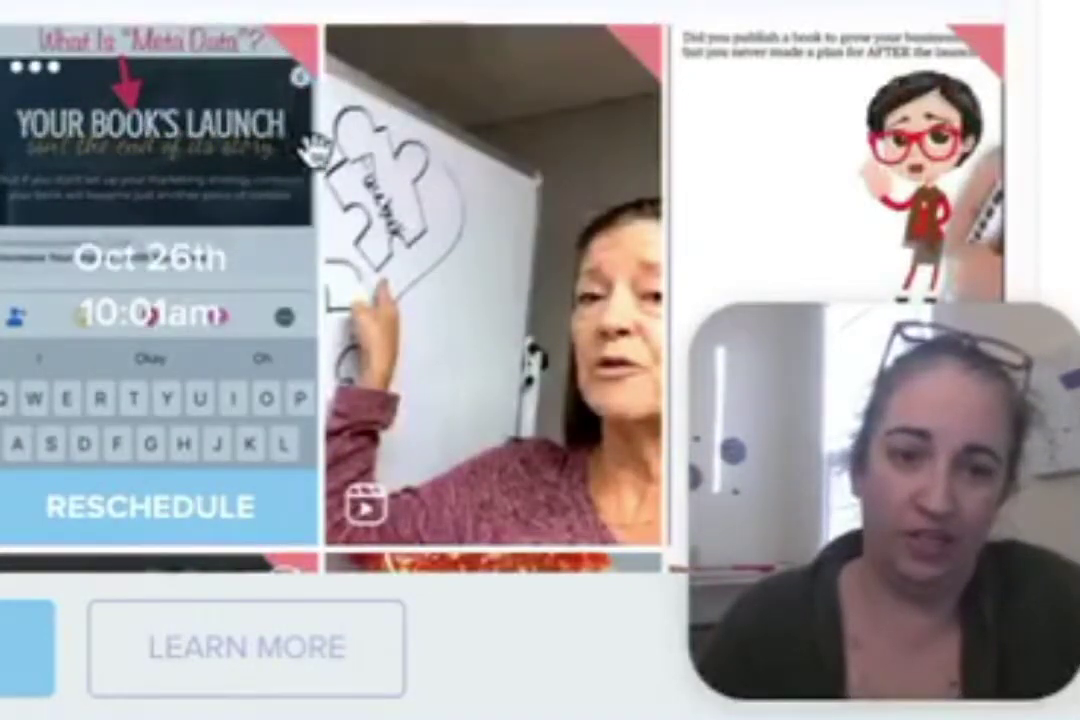
pyautogui.moveTo(482, 414)
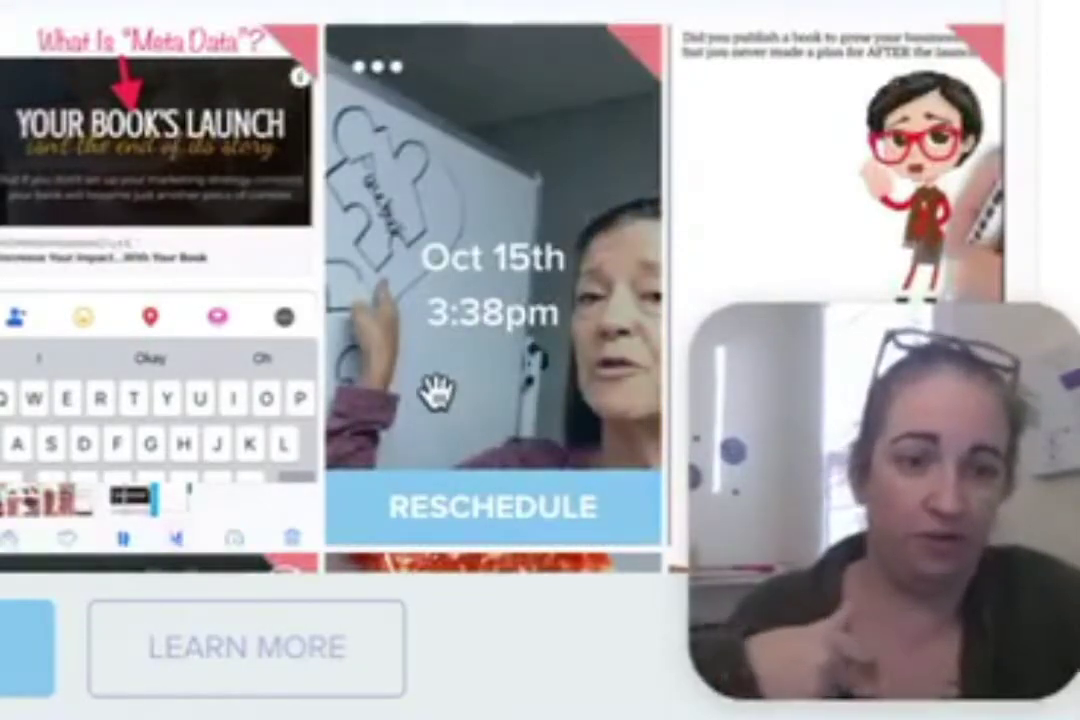
pyautogui.moveTo(48, 298)
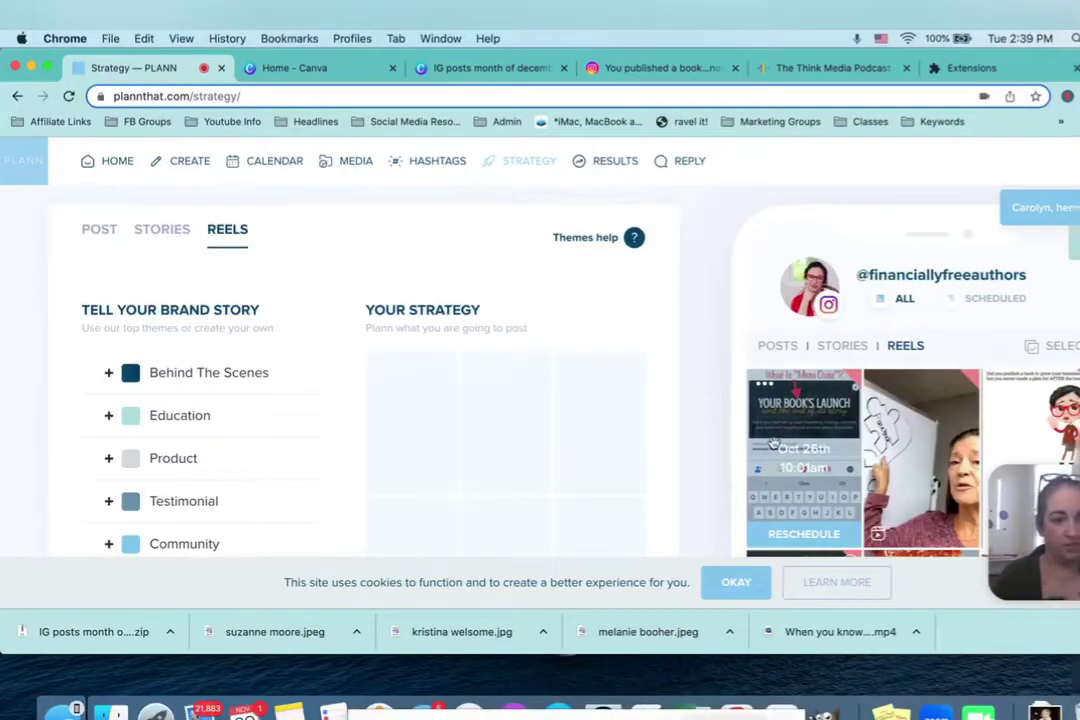
pyautogui.click(175, 235)
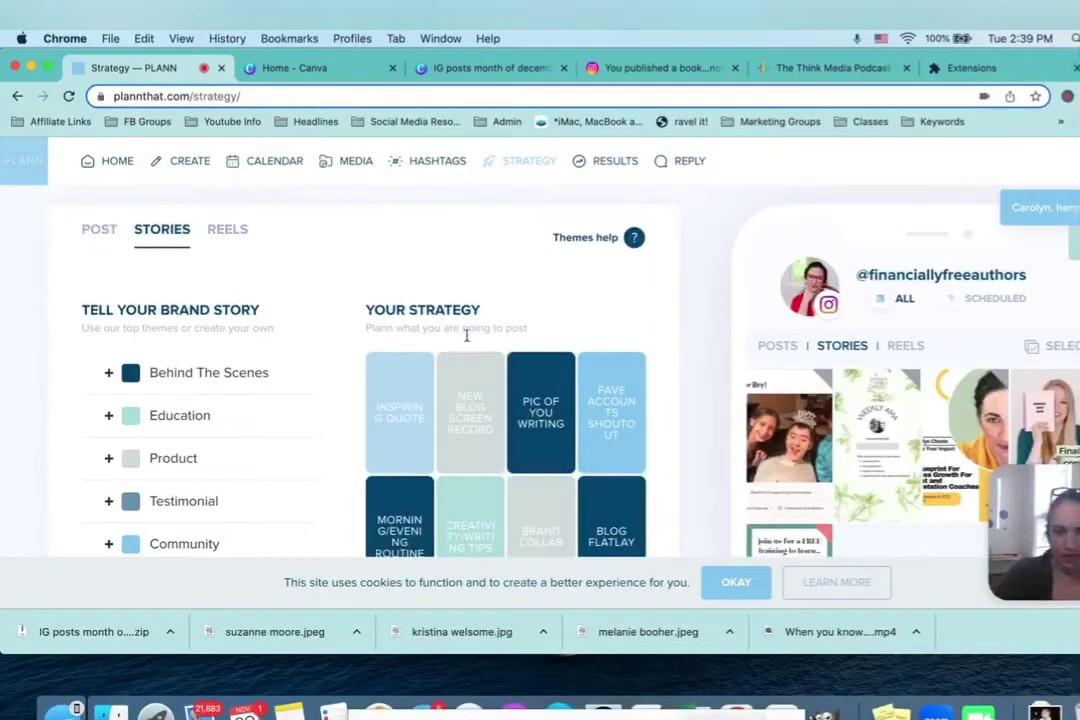
pyautogui.moveTo(545, 390)
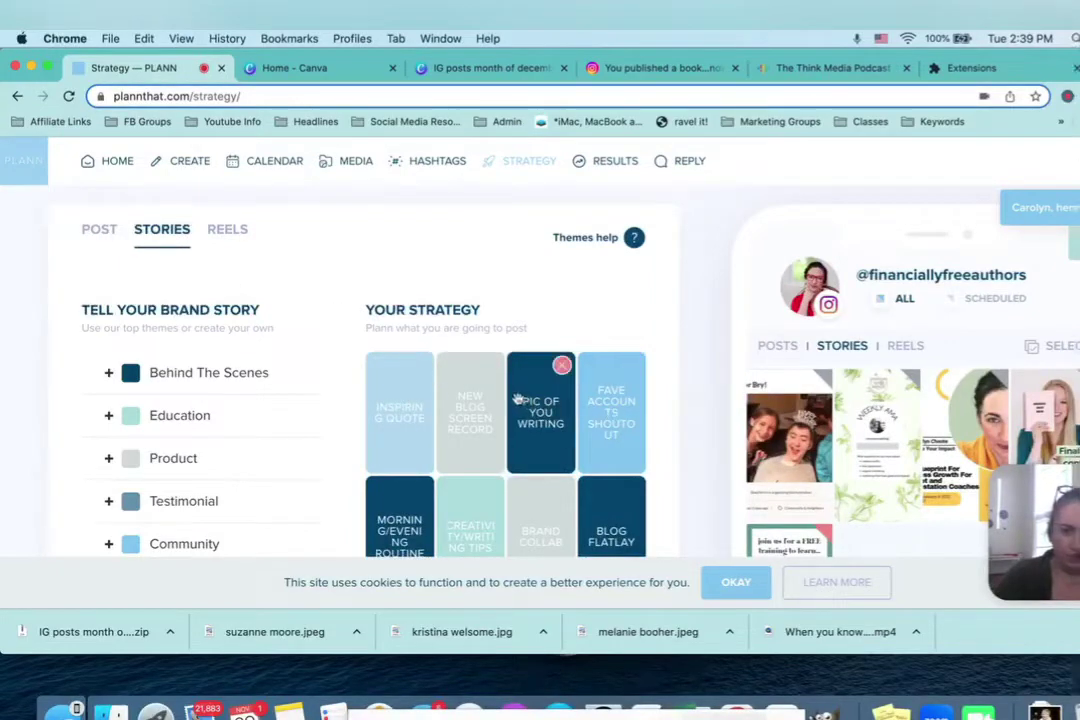
pyautogui.click(100, 236)
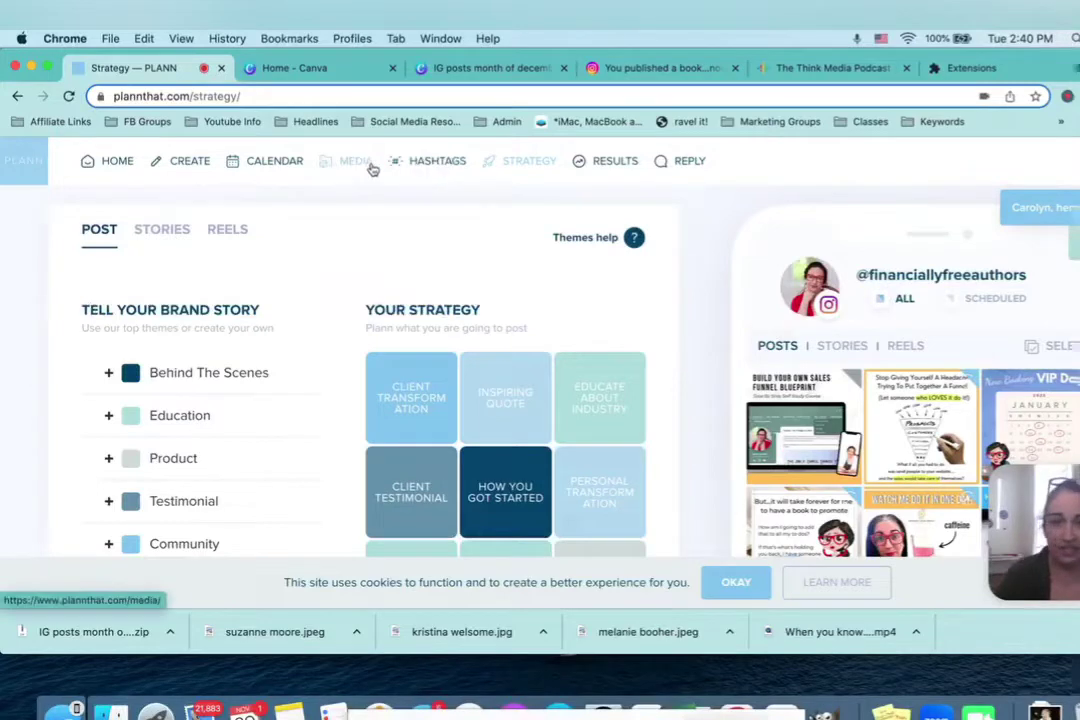
# - Add the hashtag #alwaysbefunneling to the authorpreneur hashtag set and save the set
pyautogui.click(425, 171)
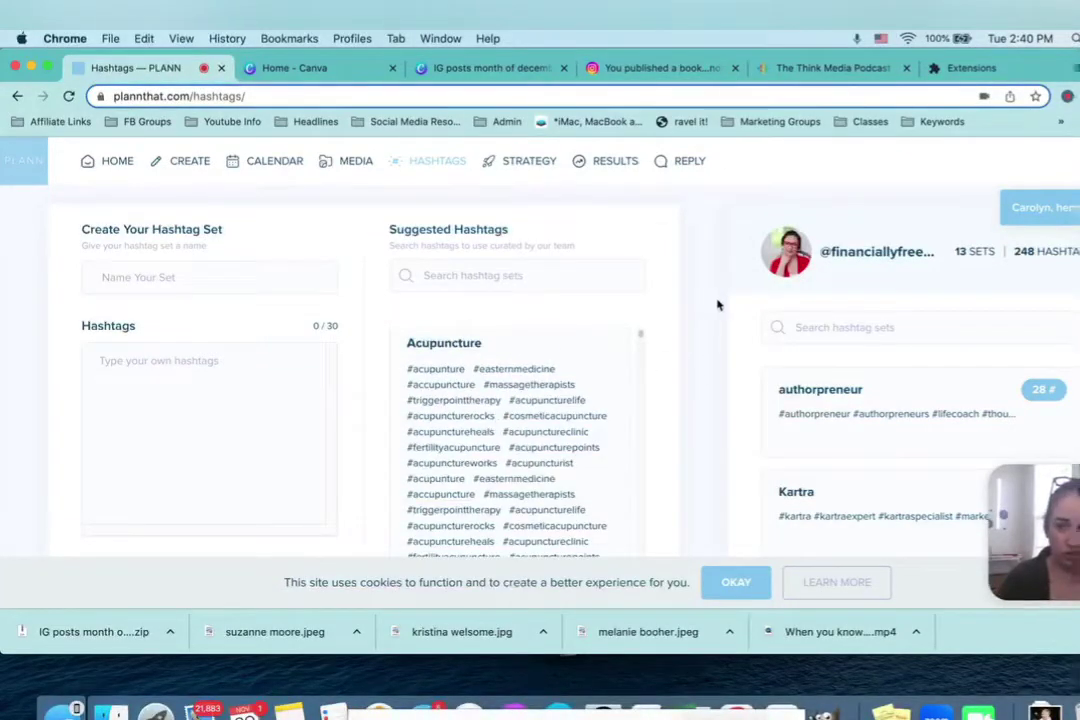
pyautogui.scroll(-2, 841, 320)
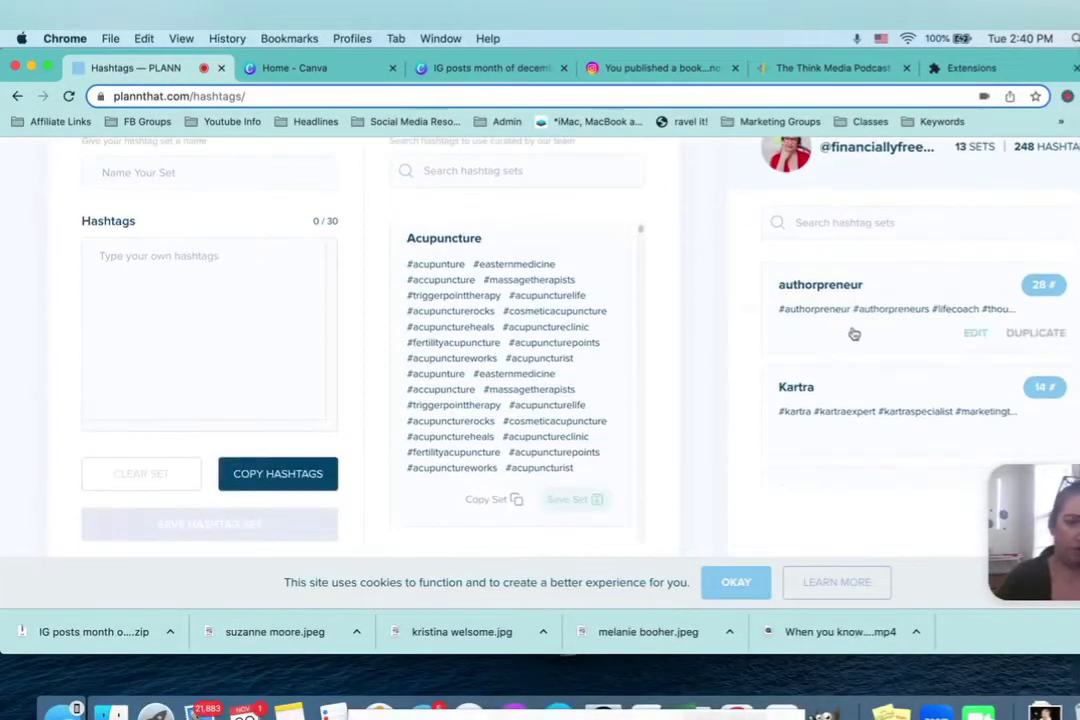
pyautogui.click(975, 335)
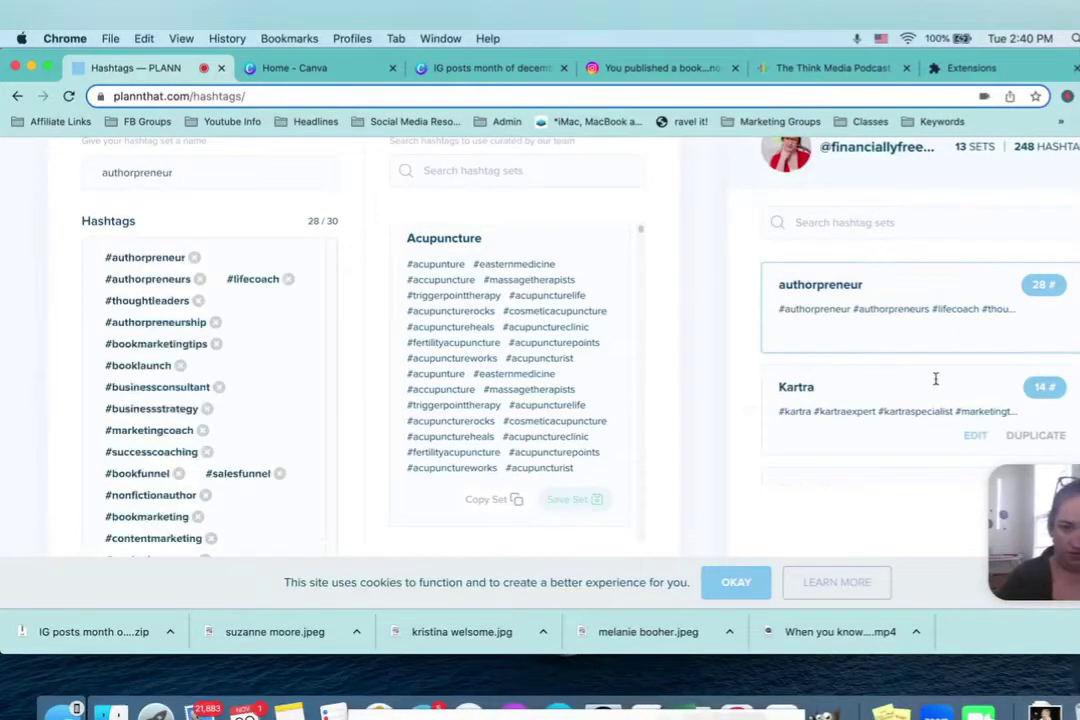
pyautogui.scroll(-5, 242, 330)
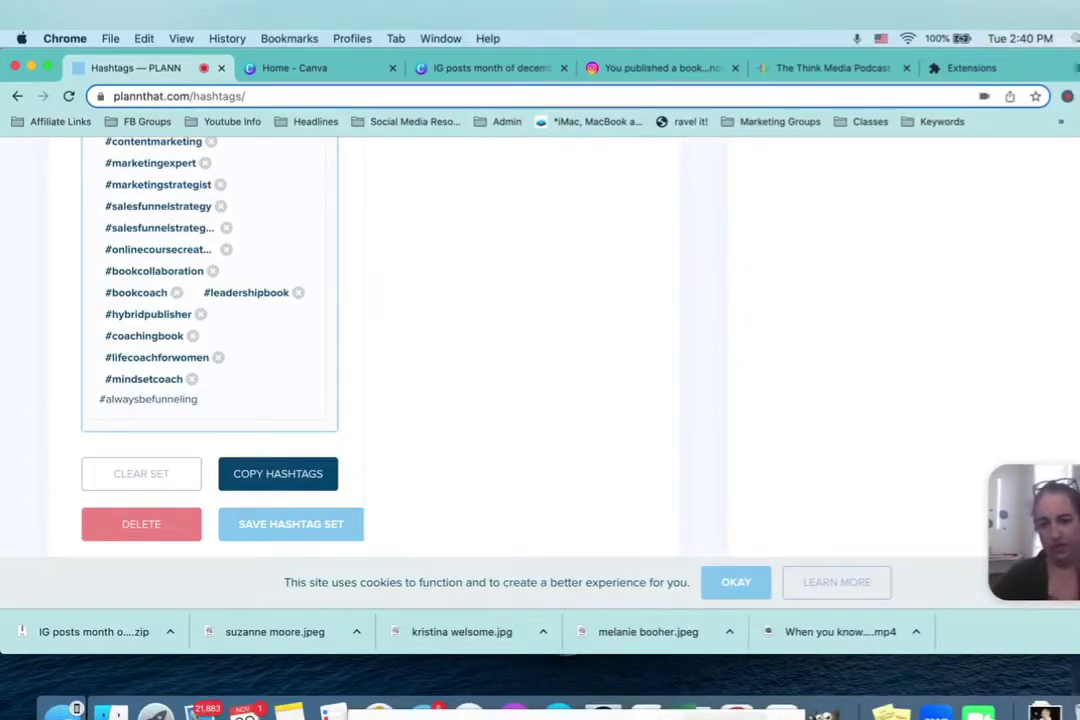
pyautogui.press('Return')
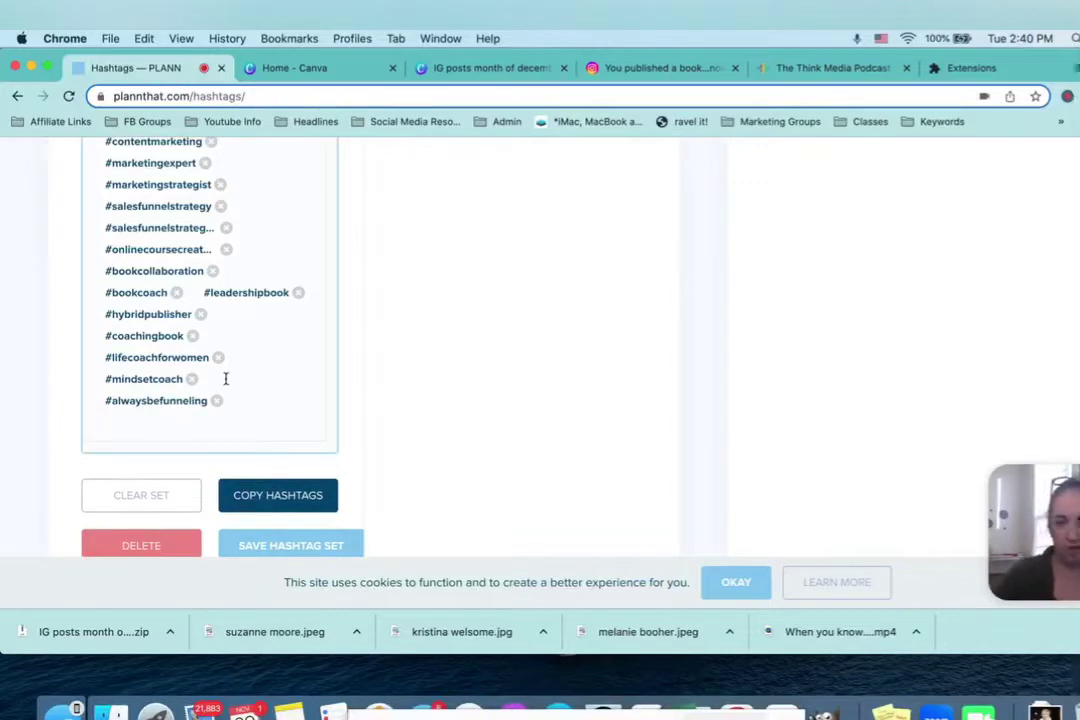
pyautogui.click(266, 541)
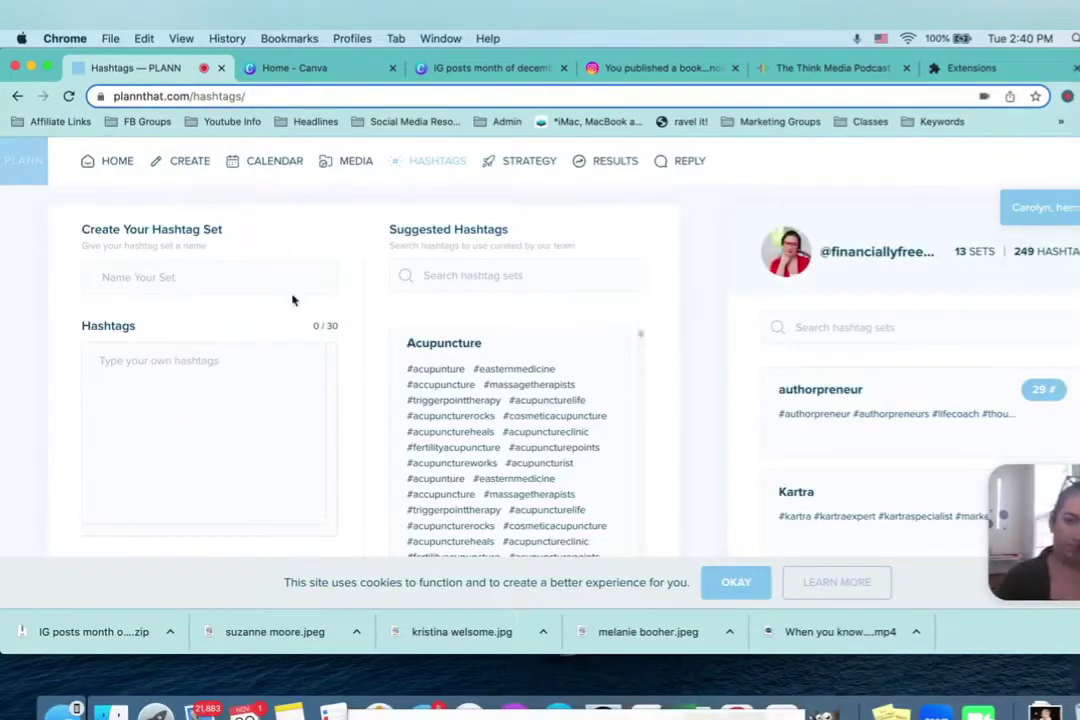
# - Open the post creation page and examine the planned posts in the Instagram feed preview and the post scheduling options
pyautogui.click(155, 148)
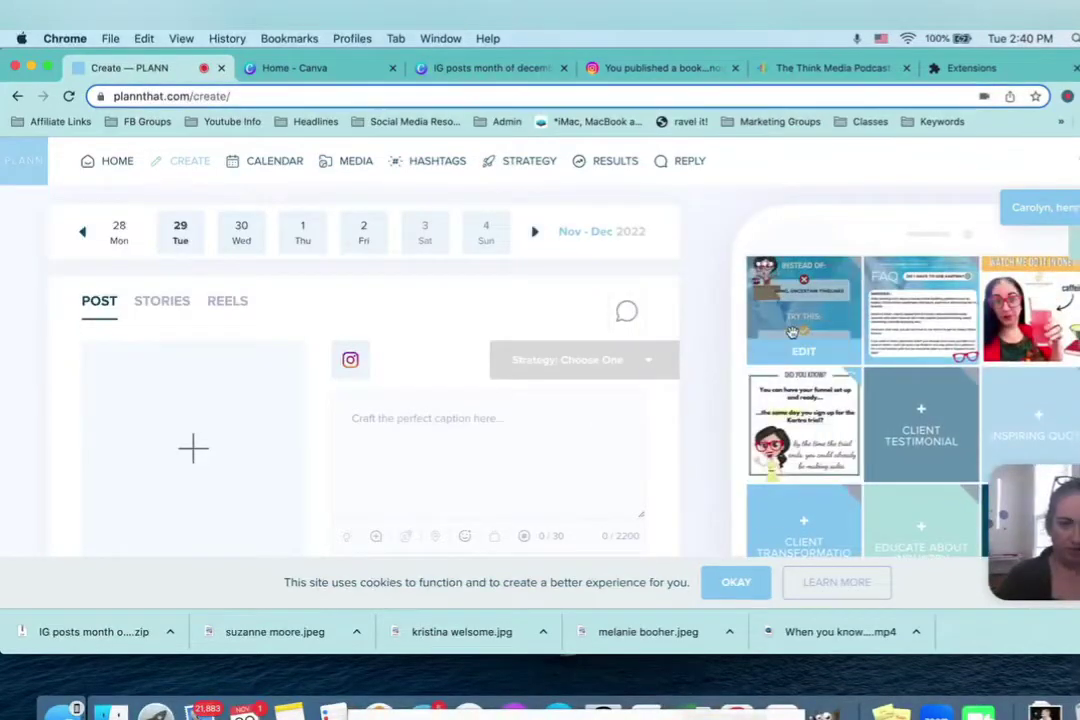
pyautogui.scroll(-5, 792, 331)
pyautogui.scroll(6, 900, 340)
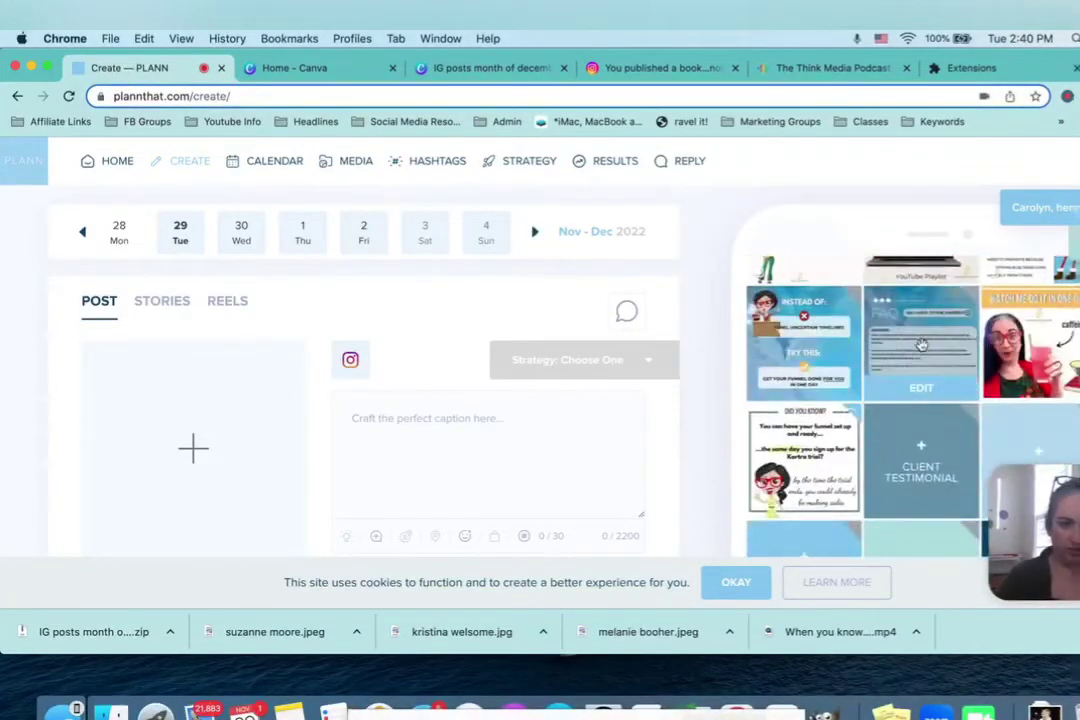
pyautogui.scroll(3, 805, 345)
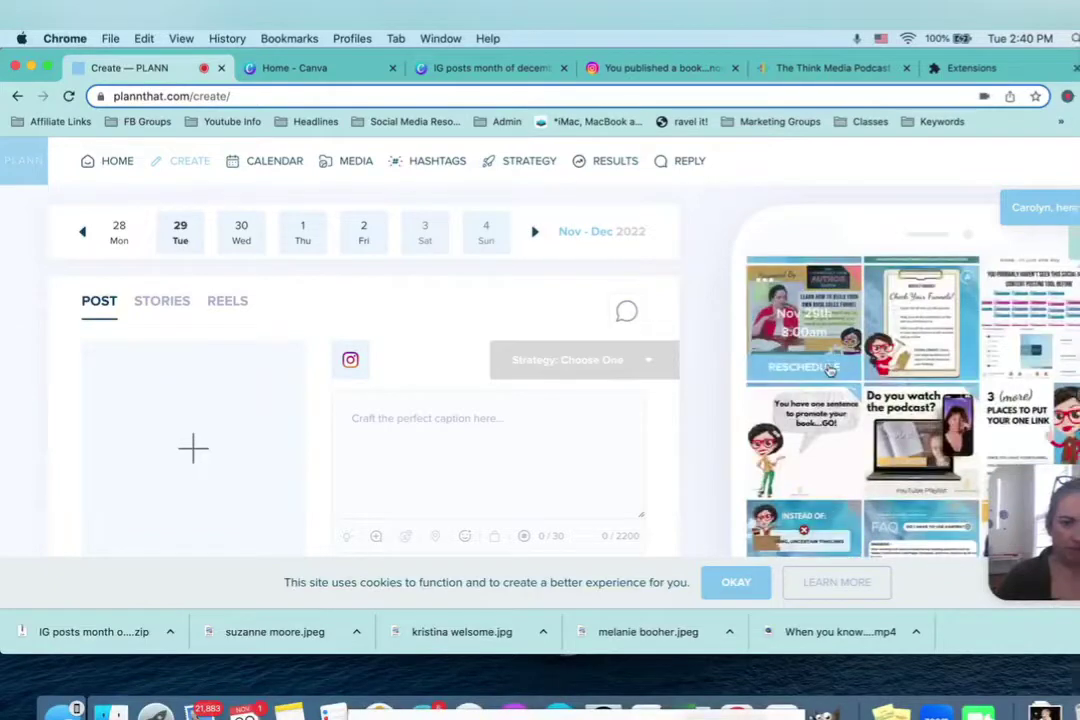
pyautogui.scroll(3, 830, 370)
pyautogui.scroll(-4, 830, 368)
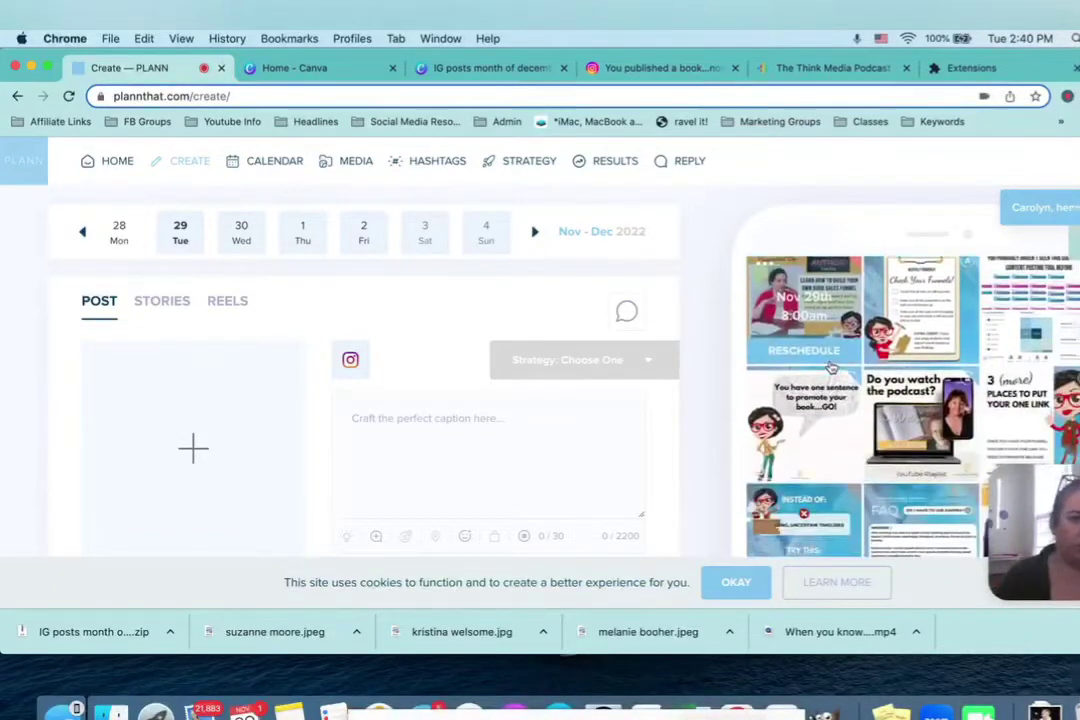
pyautogui.scroll(-5, 418, 488)
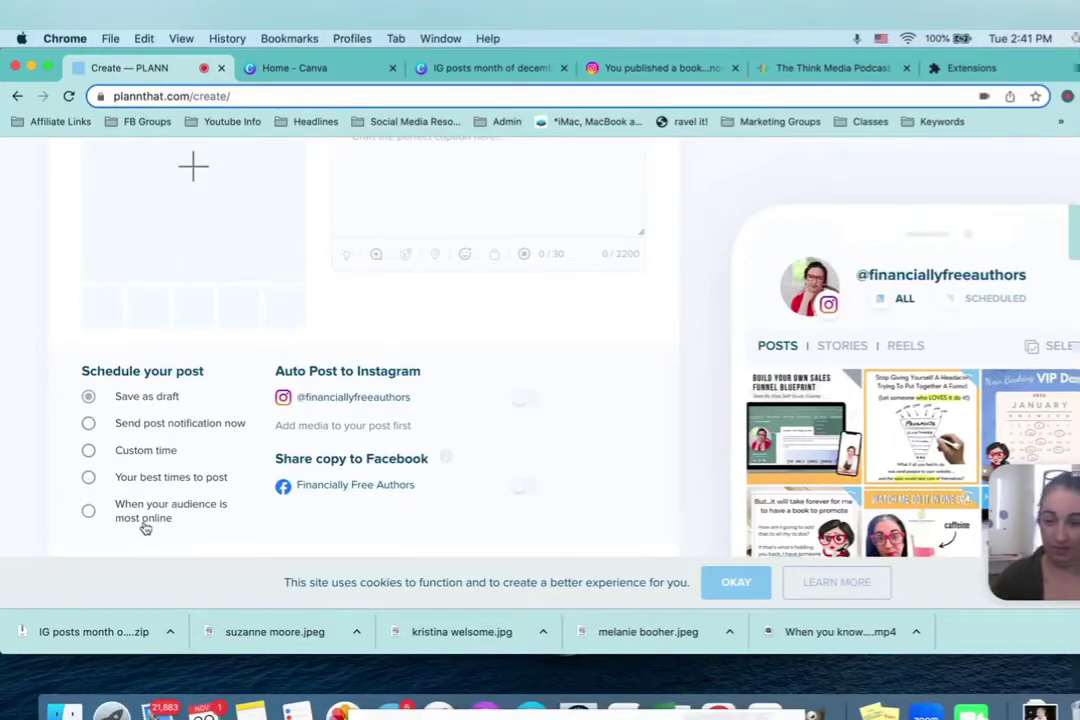
pyautogui.scroll(5, 612, 388)
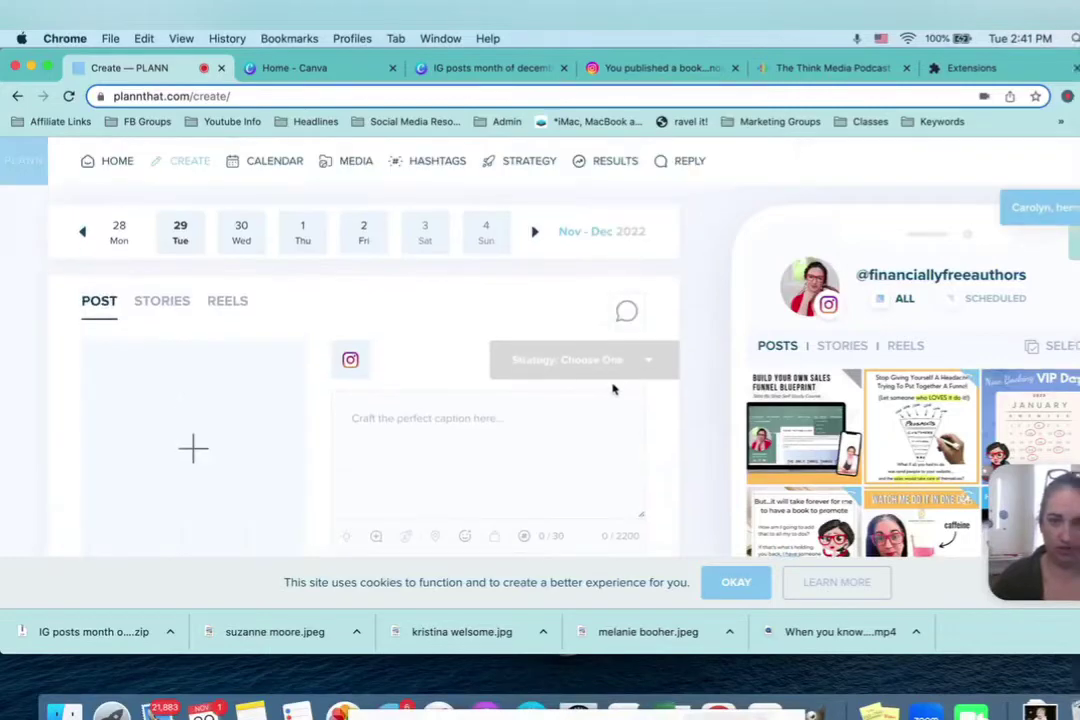
# - View the strategy themes available for the new post and open the Social Starters pre-written captions
pyautogui.scroll(-2, 560, 387)
pyautogui.click(628, 249)
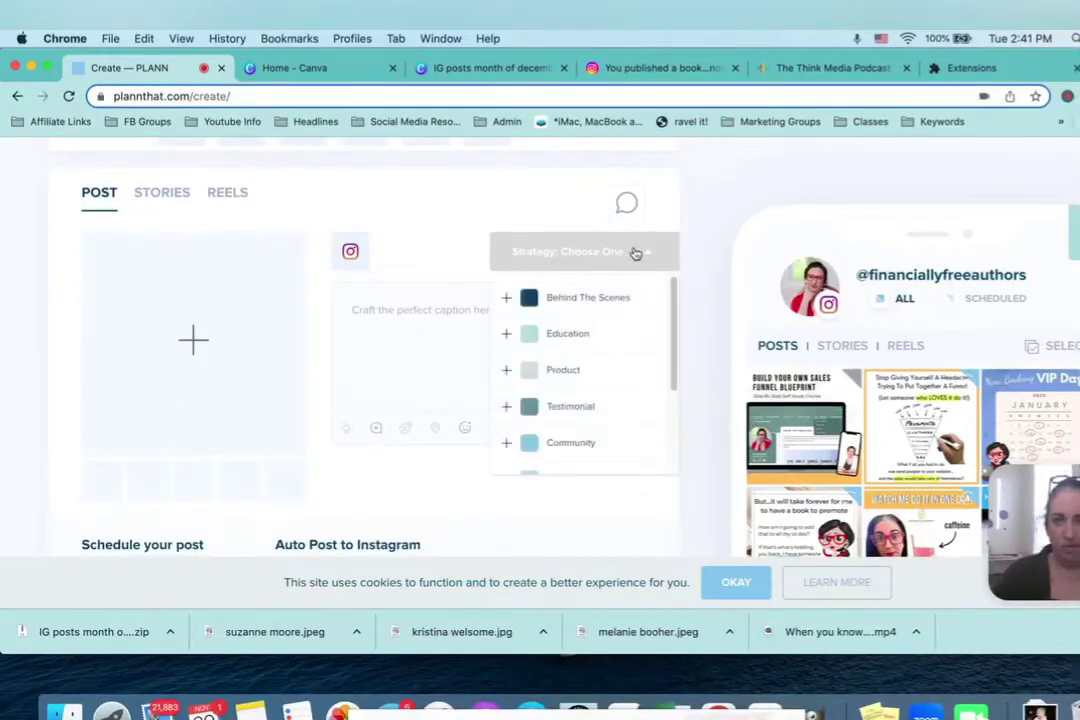
pyautogui.click(634, 251)
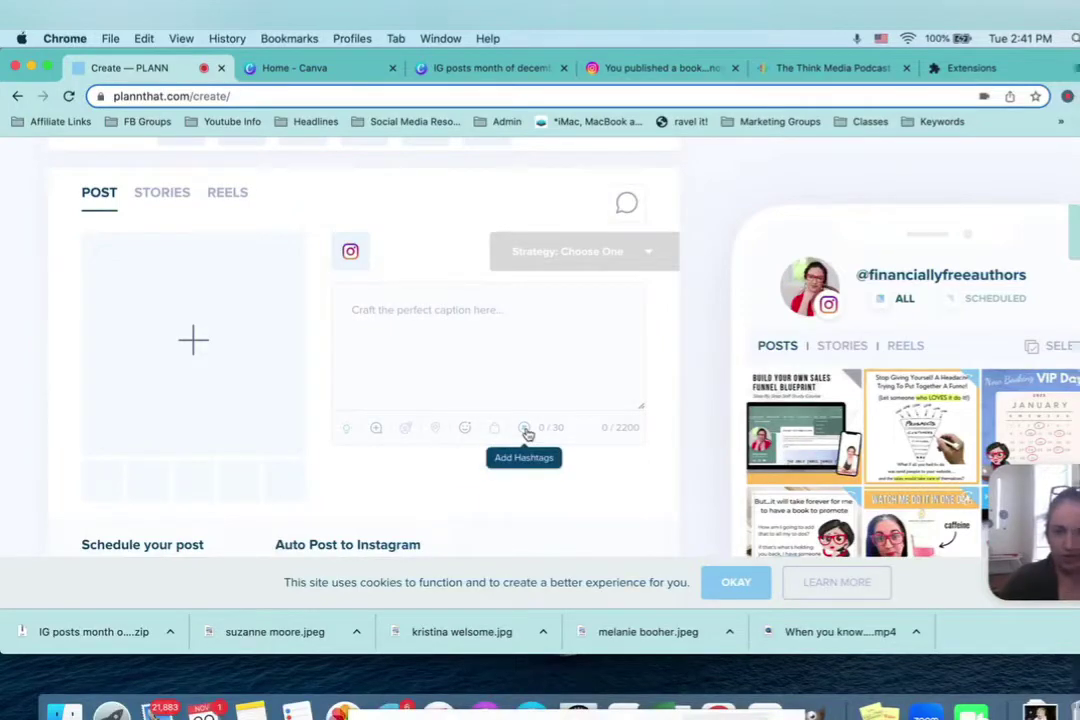
pyautogui.click(343, 435)
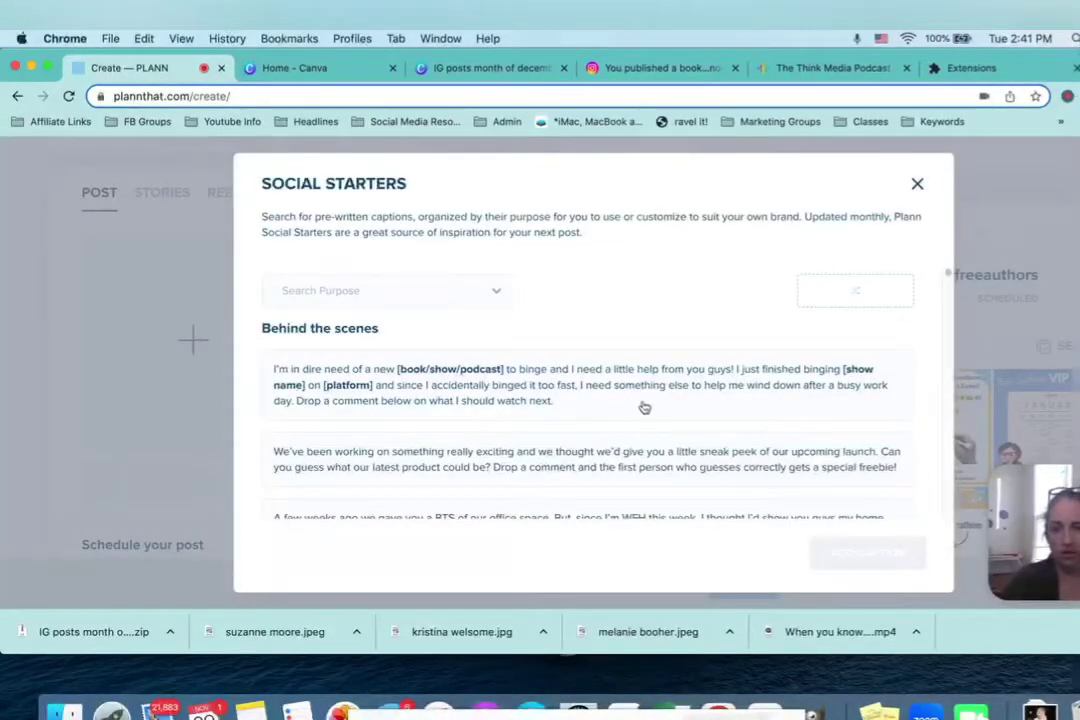
# - Examine the pre-written captions offered in Social Starters, starting with the Behind the scenes group
pyautogui.scroll(-15, 645, 407)
pyautogui.scroll(-15, 537, 388)
pyautogui.scroll(-10, 537, 390)
pyautogui.scroll(-10, 535, 391)
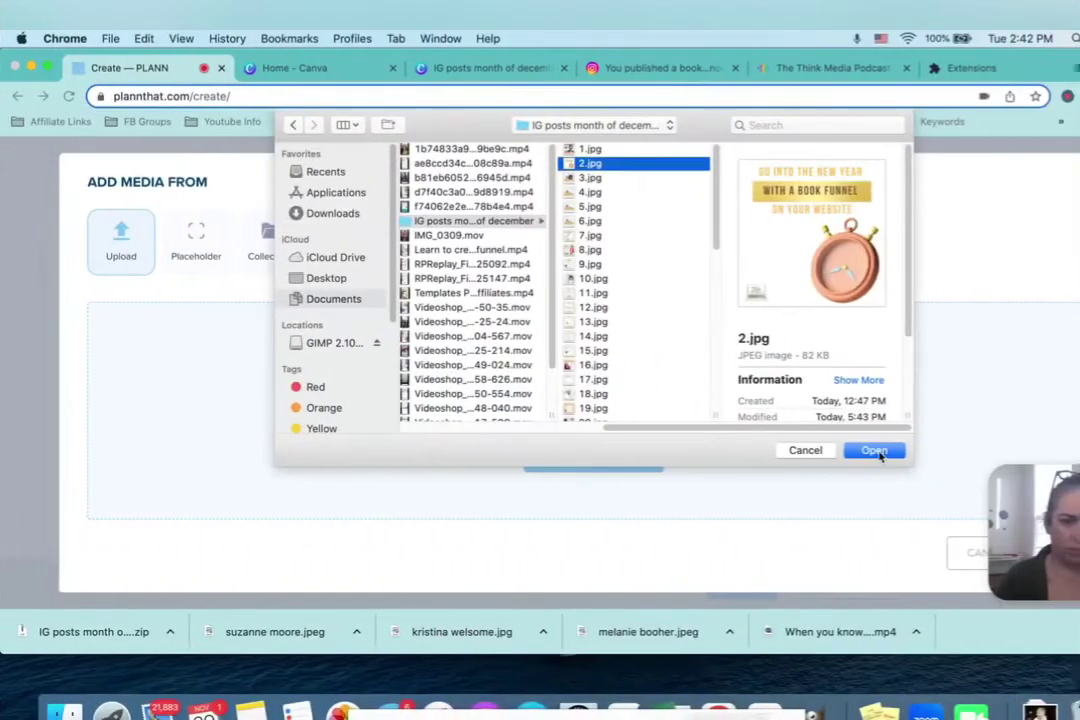
# - Upload 2.jpg to the new post and write a caption about having a funnel sooner to make sales, adding a speech bubble emoji
pyautogui.click(874, 451)
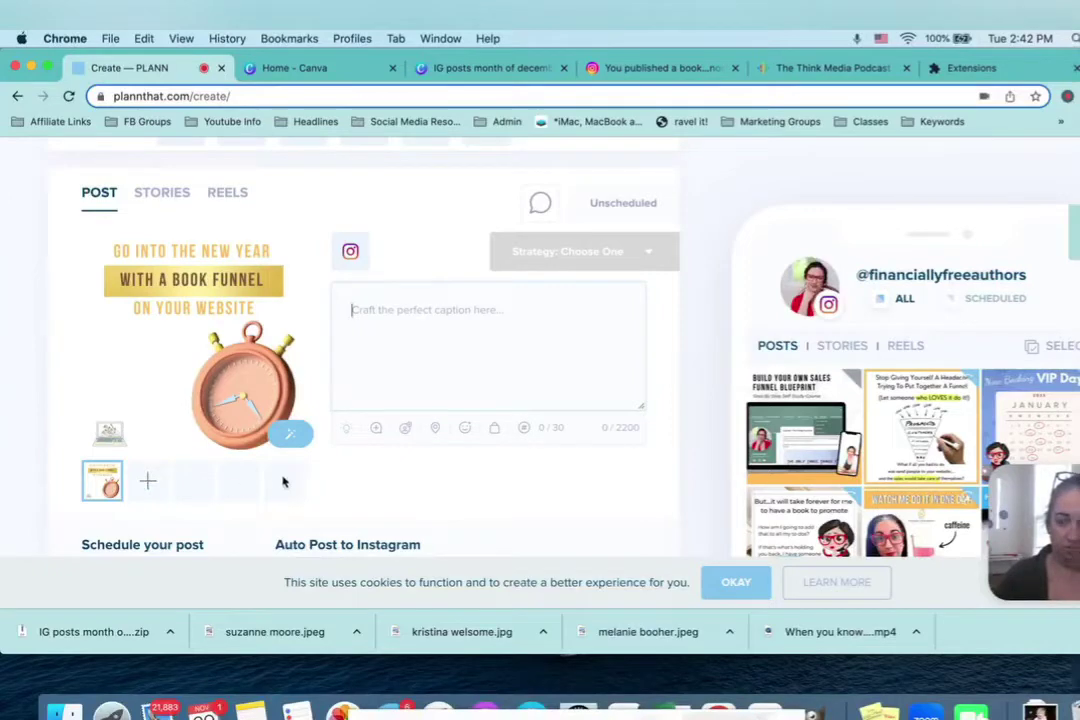
pyautogui.write("If you've been around for any length of time you've probably heard o")
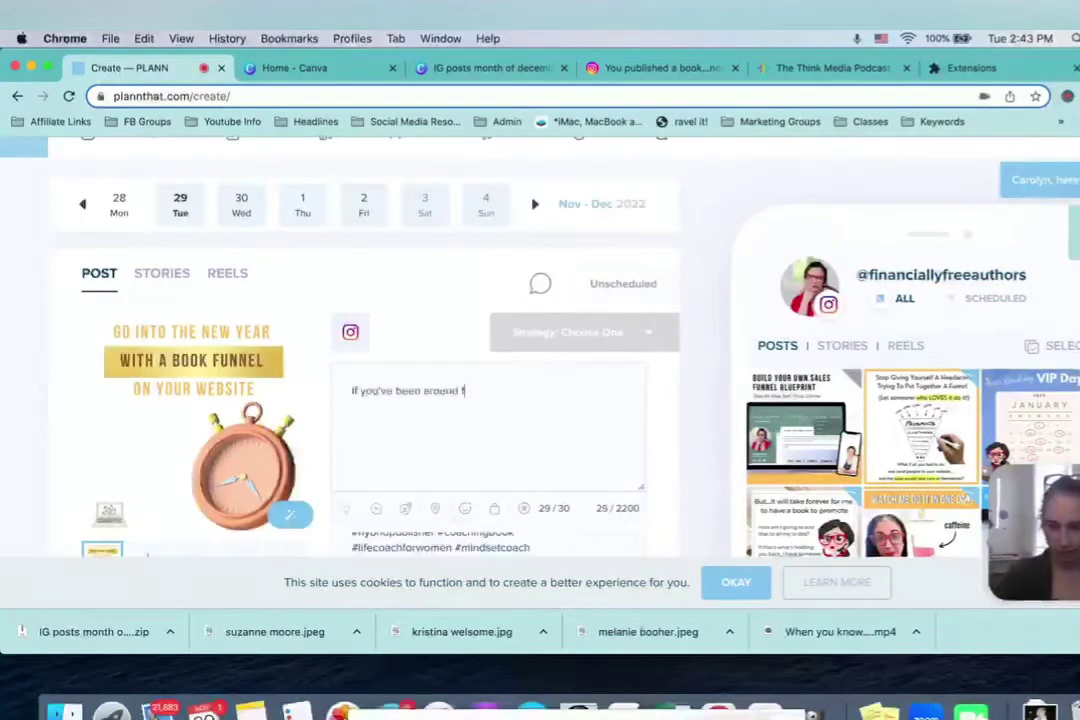
pyautogui.write('ne of my favorite phrases... "The sooner you have a funnel, the sooner you can make sales from')
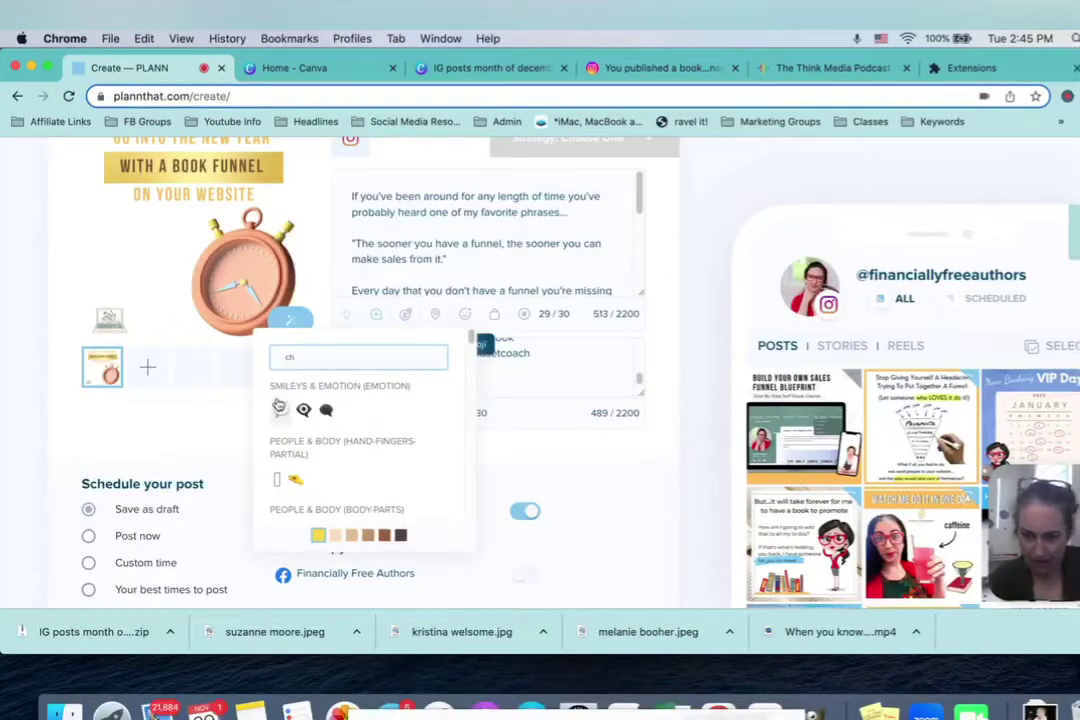
pyautogui.click(280, 410)
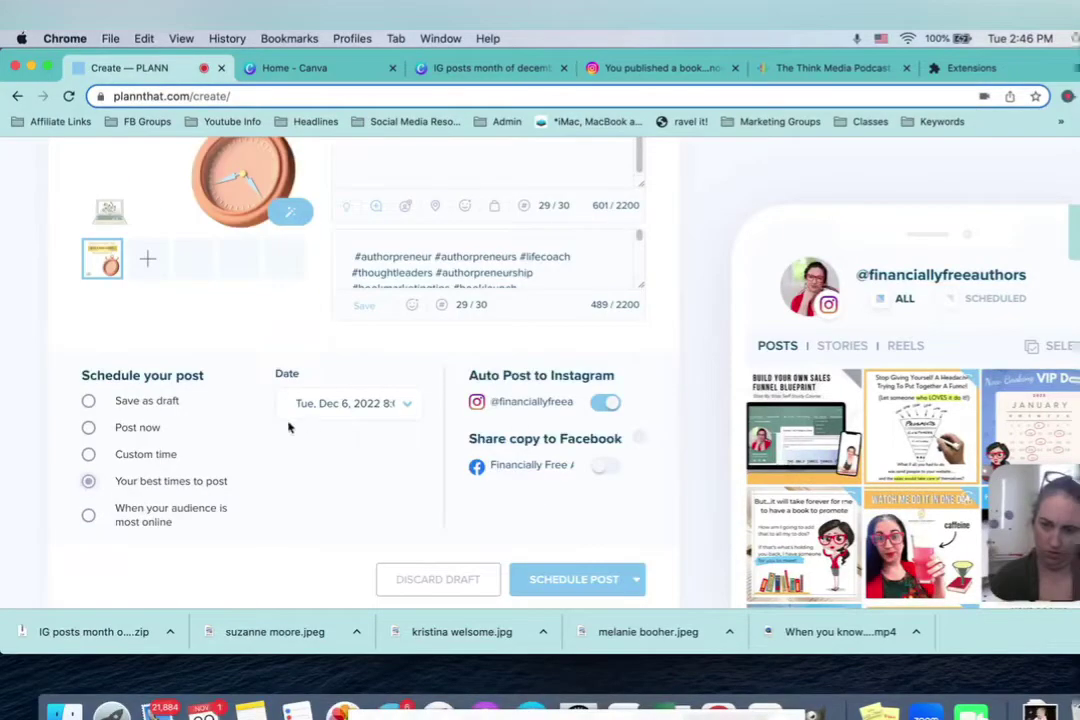
# - Choose Thu, Dec 1, 2022 9:00 AM as the Instagram post's best time to post
pyautogui.click(328, 405)
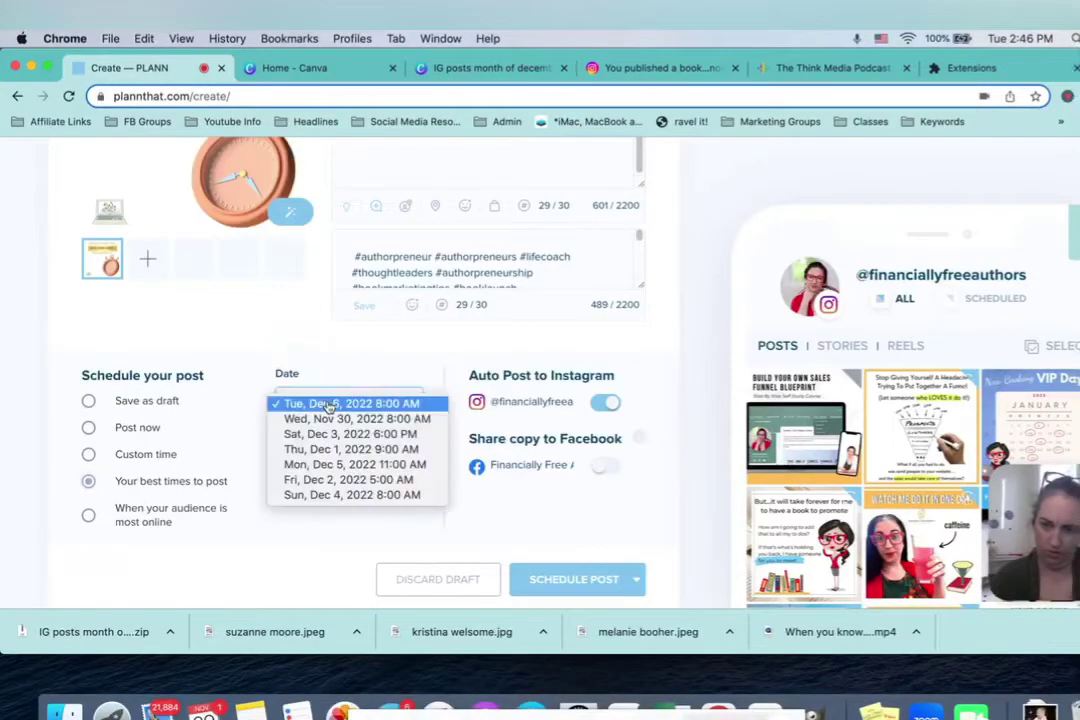
pyautogui.click(387, 450)
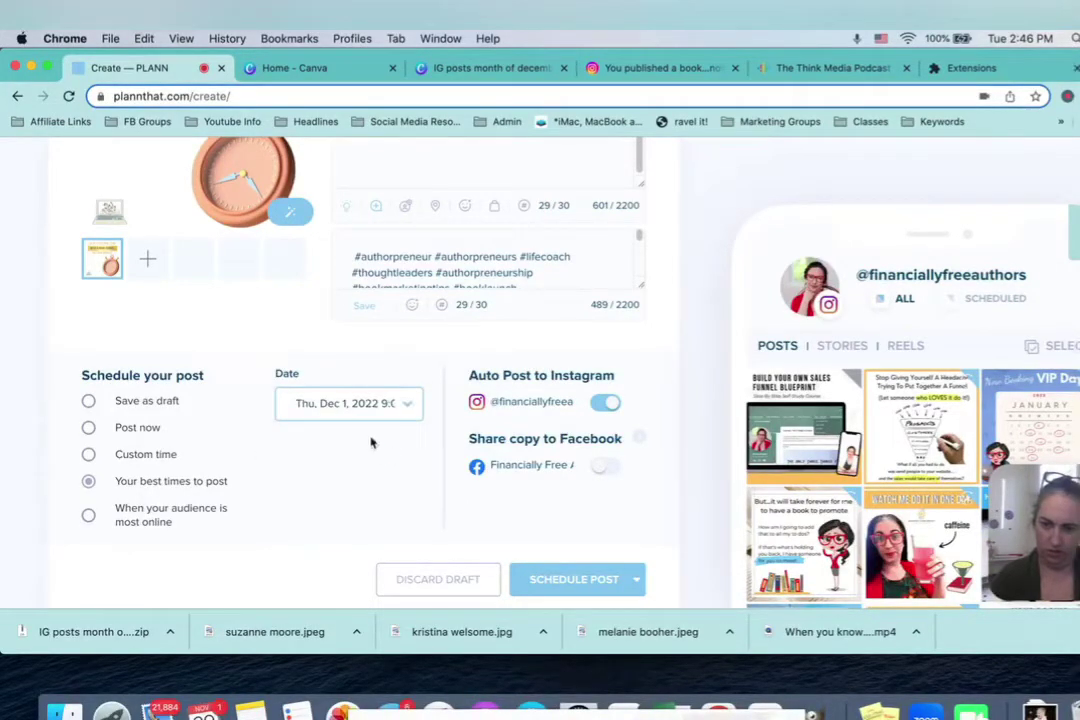
pyautogui.click(386, 413)
pyautogui.click(383, 410)
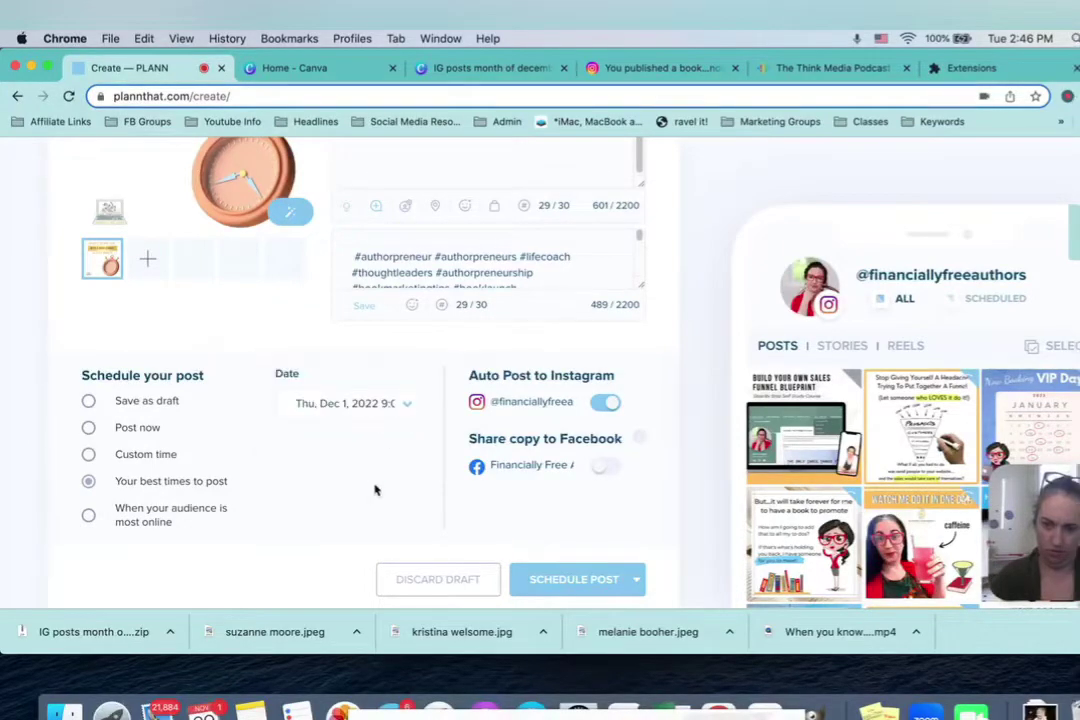
# - Share a copy to the Financially Free Authors Facebook page and schedule both posts
pyautogui.click(604, 466)
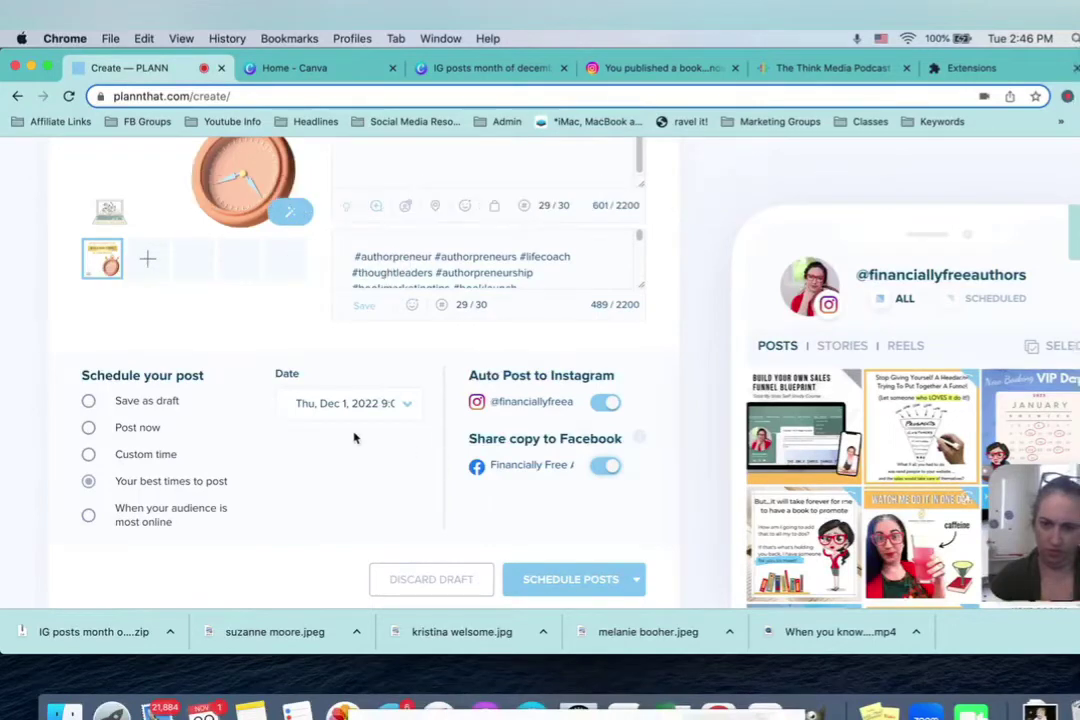
pyautogui.scroll(2, 354, 438)
pyautogui.scroll(-2, 354, 438)
pyautogui.scroll(-1, 354, 438)
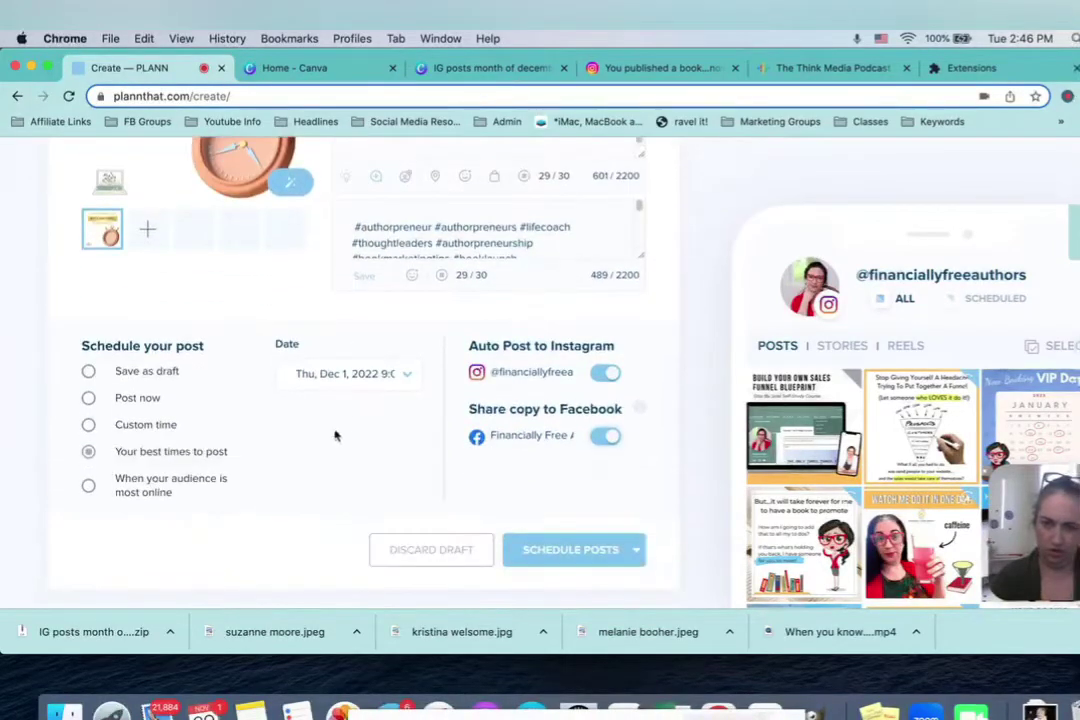
pyautogui.click(581, 557)
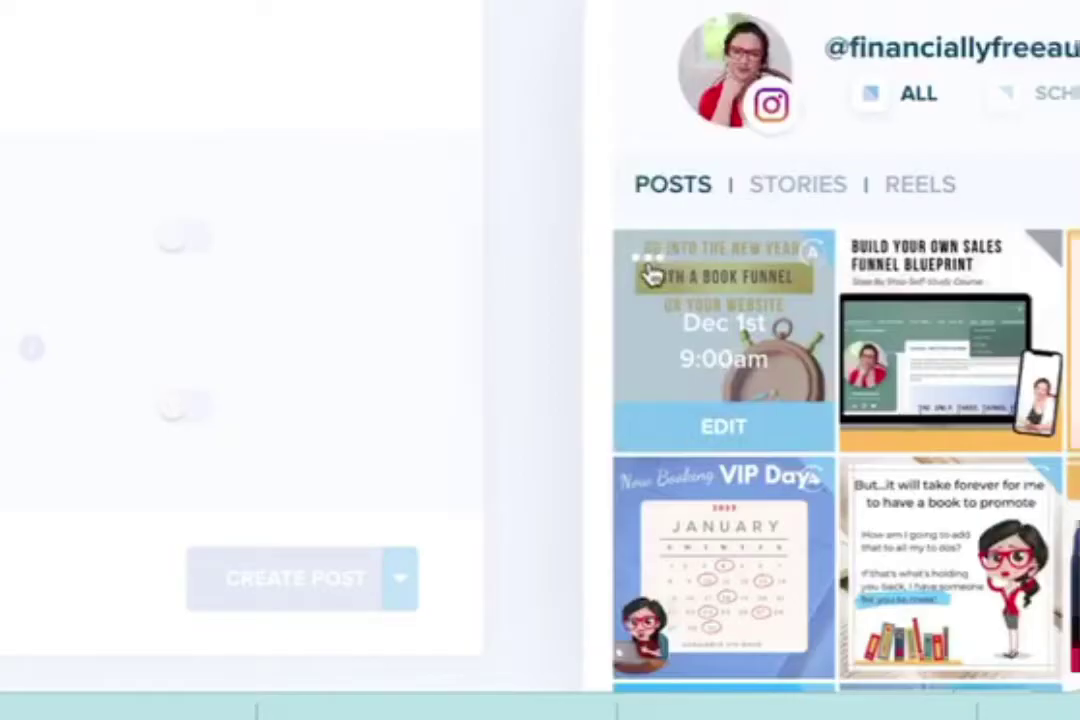
# - Recreate the scheduled book funnel post for the LinkedIn page, open the new draft for editing and review its caption
pyautogui.click(764, 389)
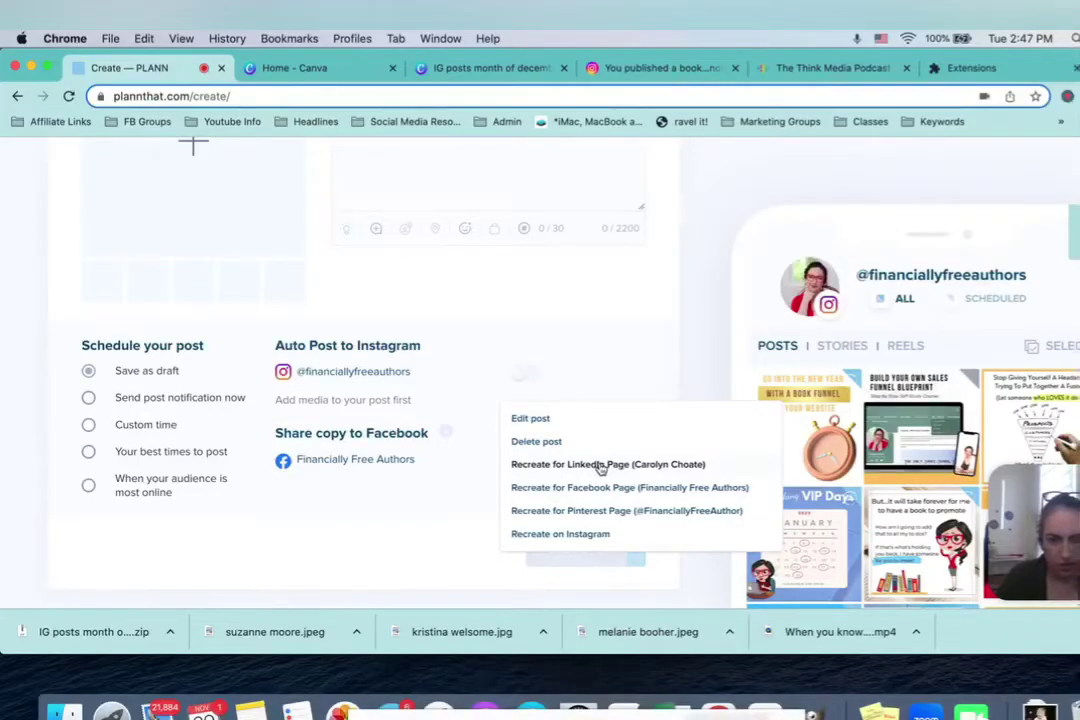
pyautogui.click(601, 466)
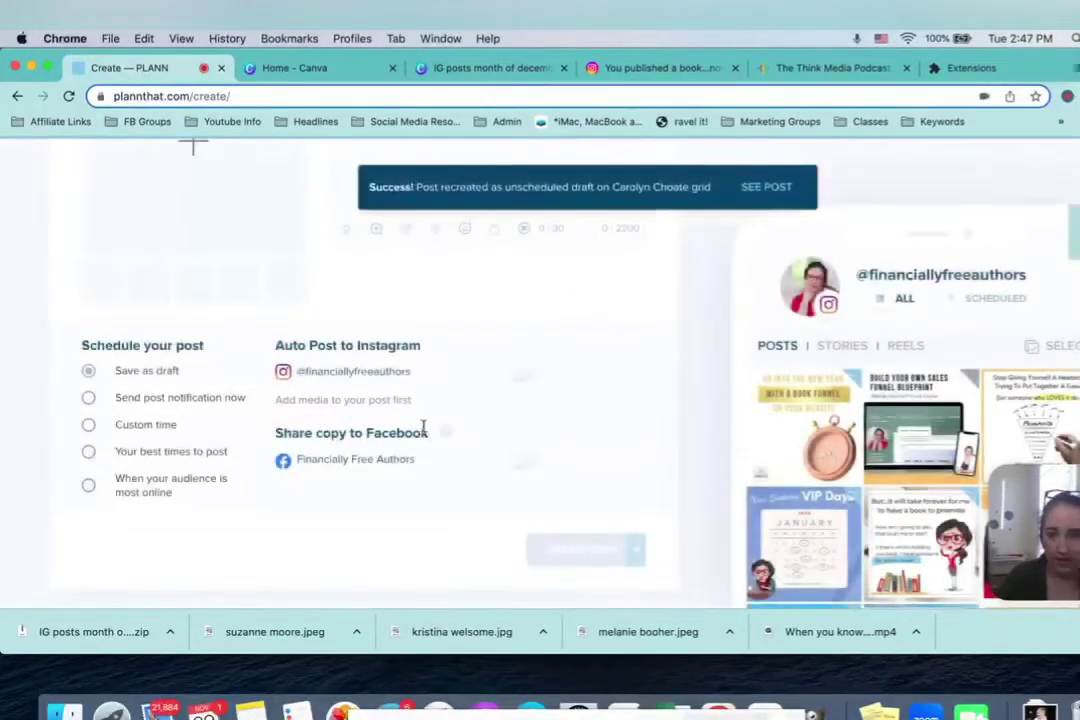
pyautogui.click(768, 186)
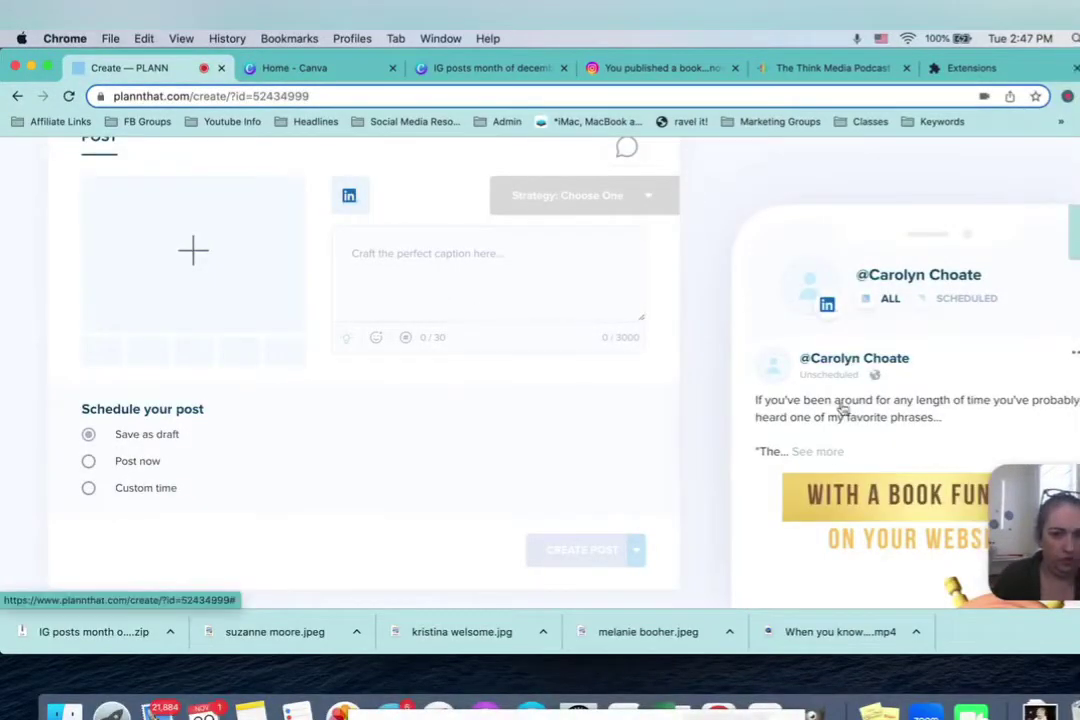
pyautogui.scroll(-3, 838, 404)
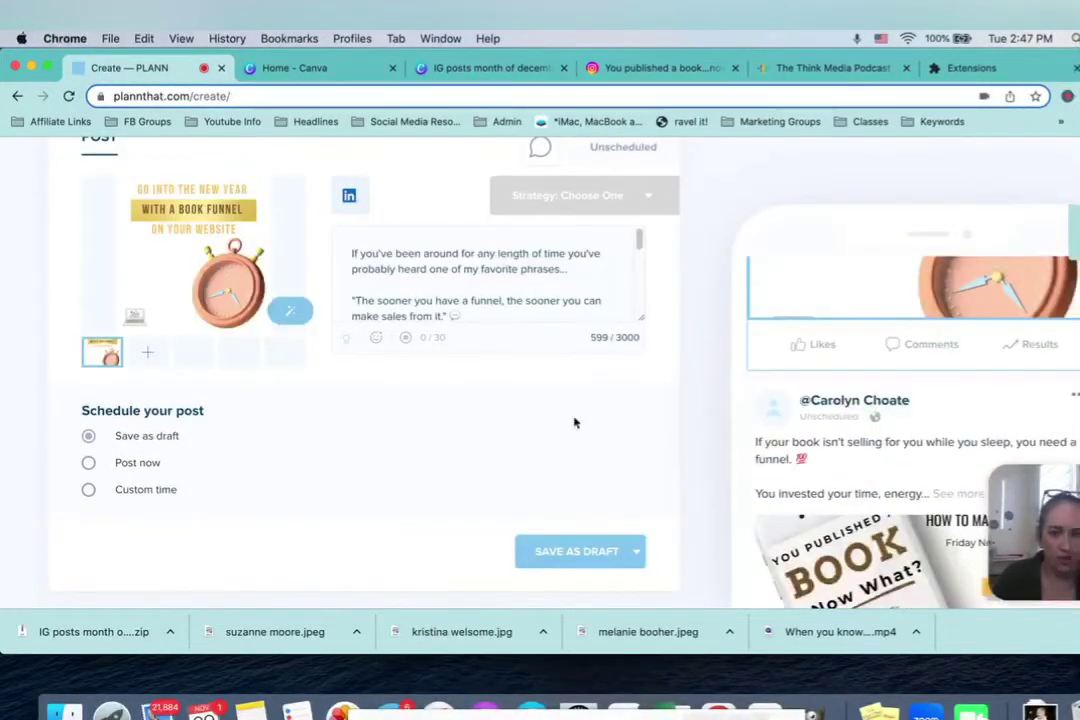
pyautogui.scroll(-10, 534, 278)
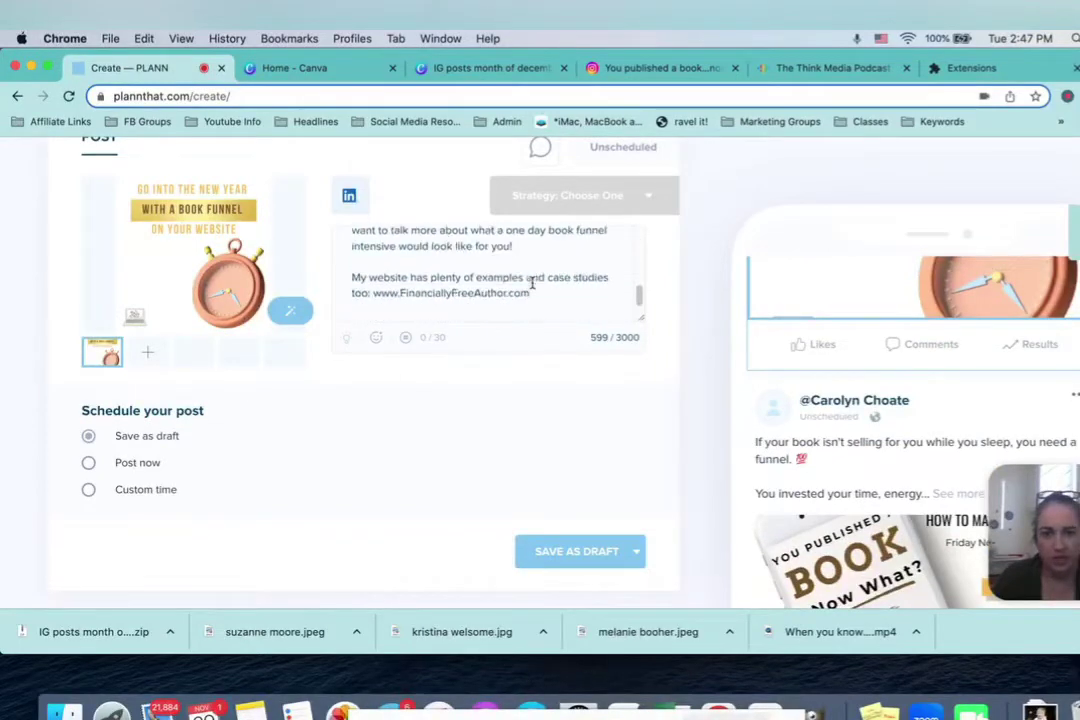
# - Set the LinkedIn draft to post at a custom time and examine its full caption and image in the feed preview
pyautogui.click(89, 490)
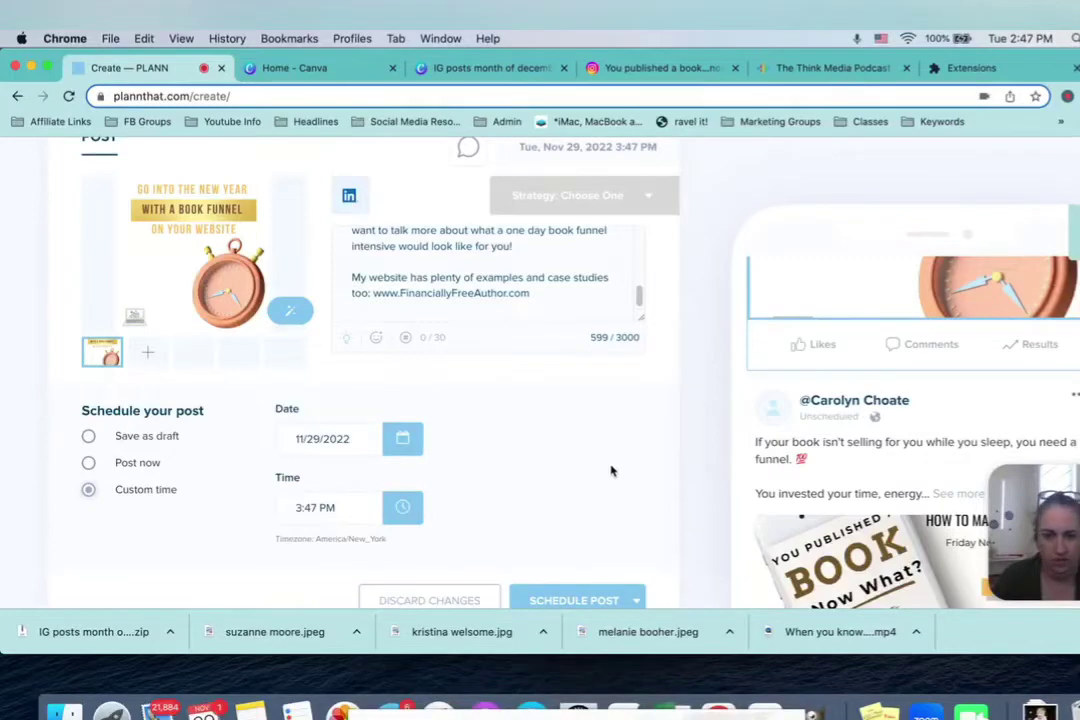
pyautogui.scroll(3, 866, 408)
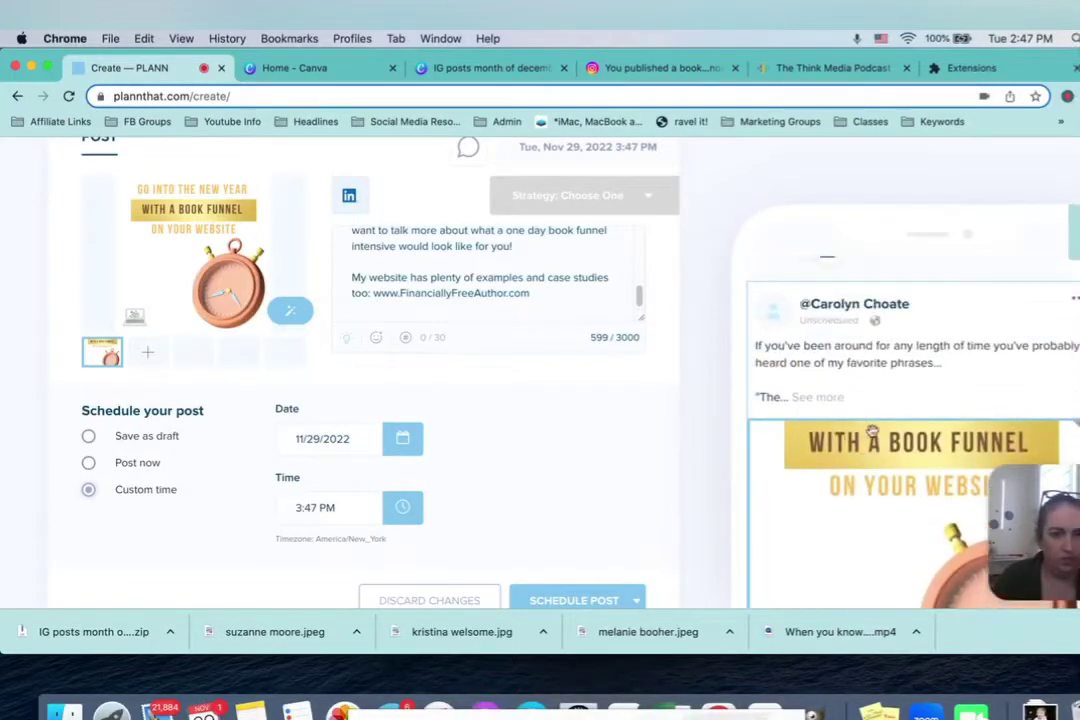
pyautogui.scroll(-1, 868, 422)
pyautogui.scroll(3, 870, 430)
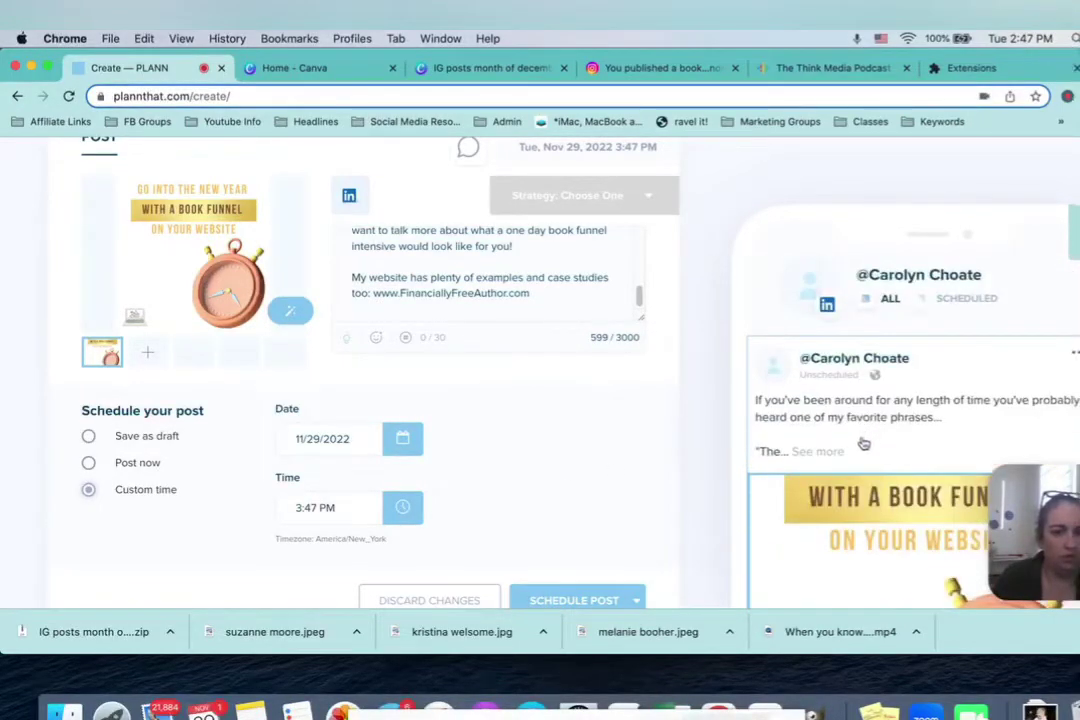
pyautogui.click(818, 452)
pyautogui.scroll(-2, 930, 440)
pyautogui.scroll(2, 930, 450)
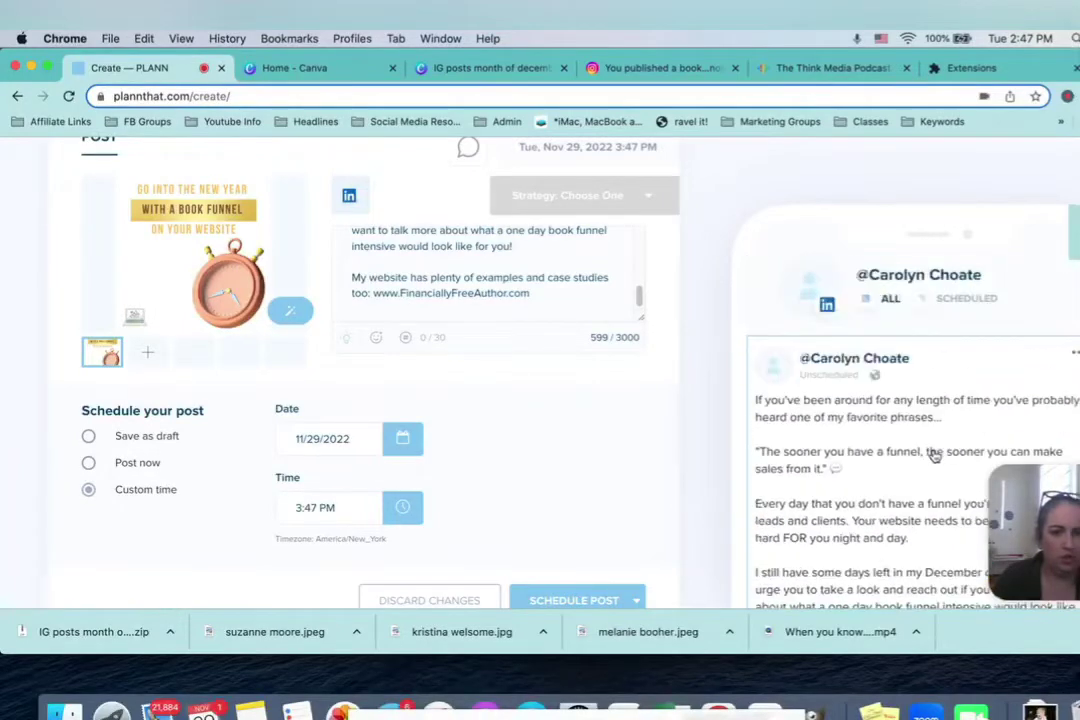
pyautogui.scroll(-5, 928, 452)
pyautogui.scroll(-1, 309, 390)
# - Set the LinkedIn post's date to December 1, 2022
pyautogui.click(312, 392)
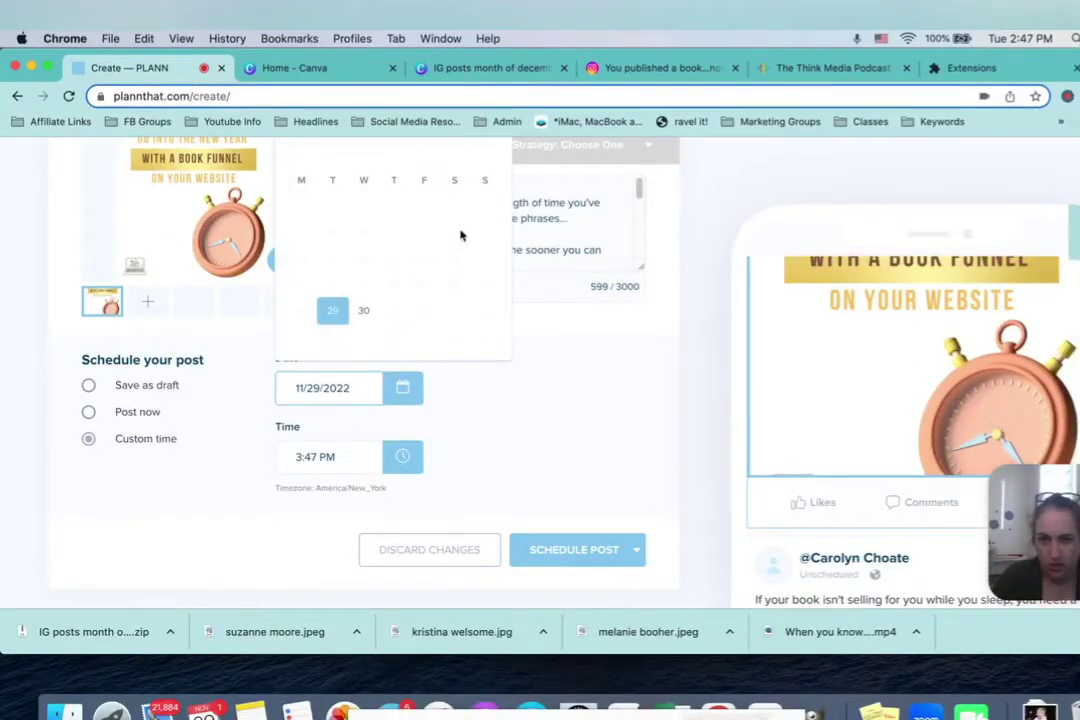
pyautogui.scroll(2, 461, 219)
pyautogui.click(335, 220)
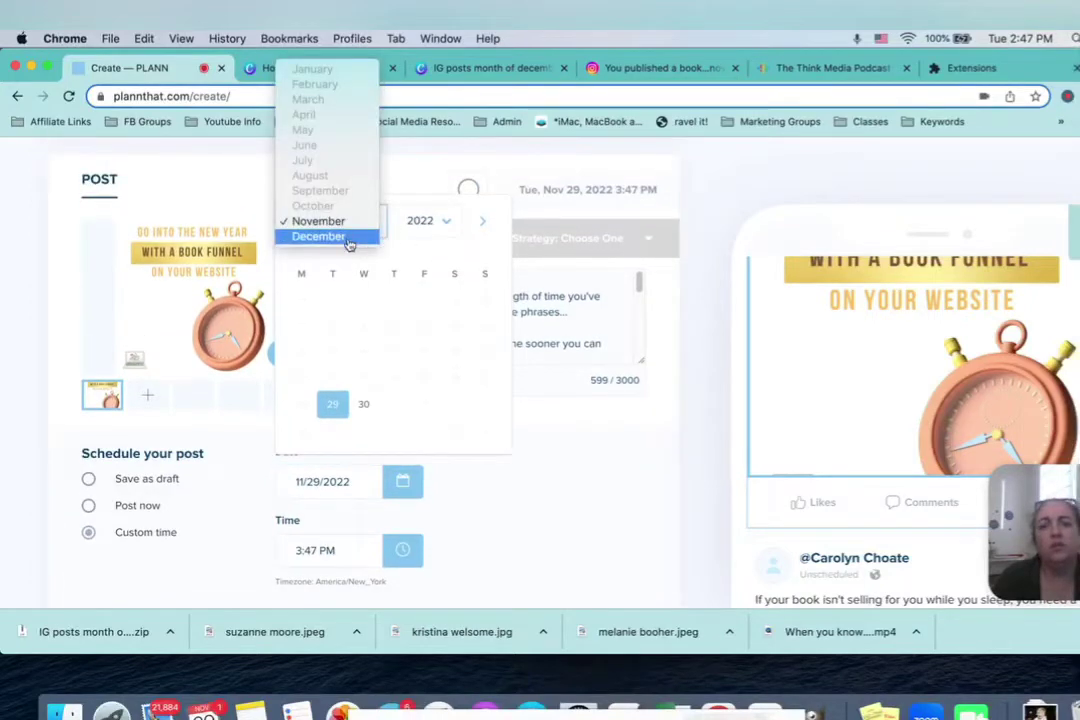
pyautogui.click(347, 240)
pyautogui.click(414, 300)
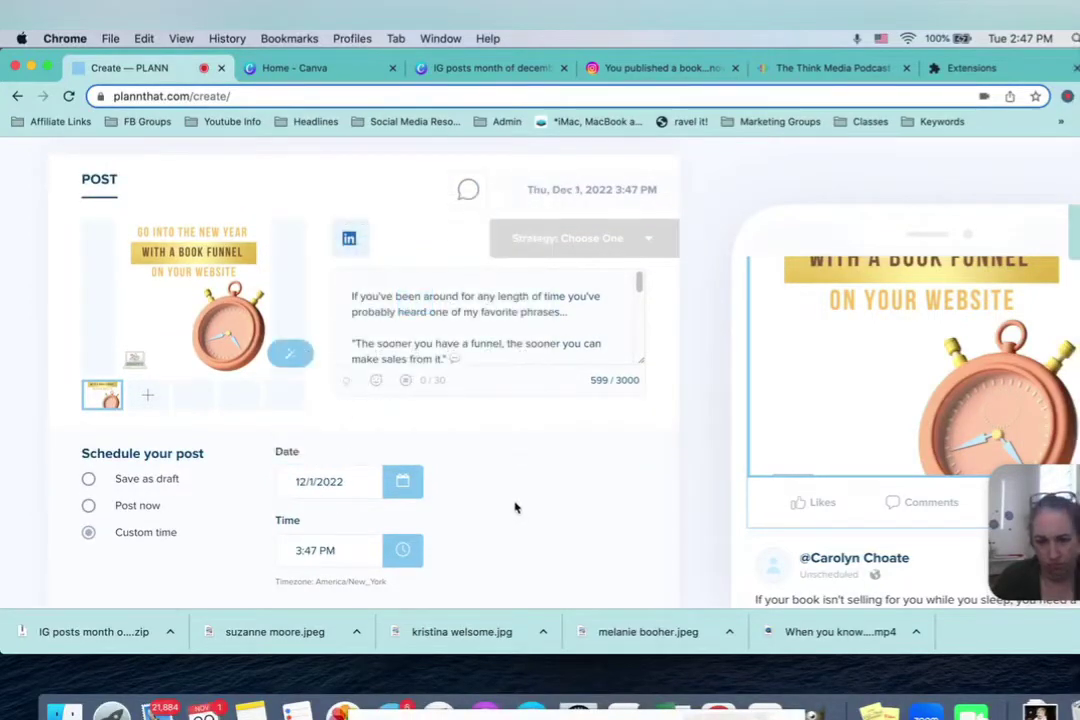
# - Set the LinkedIn post's time to 8:47 AM and schedule the post
pyautogui.click(313, 555)
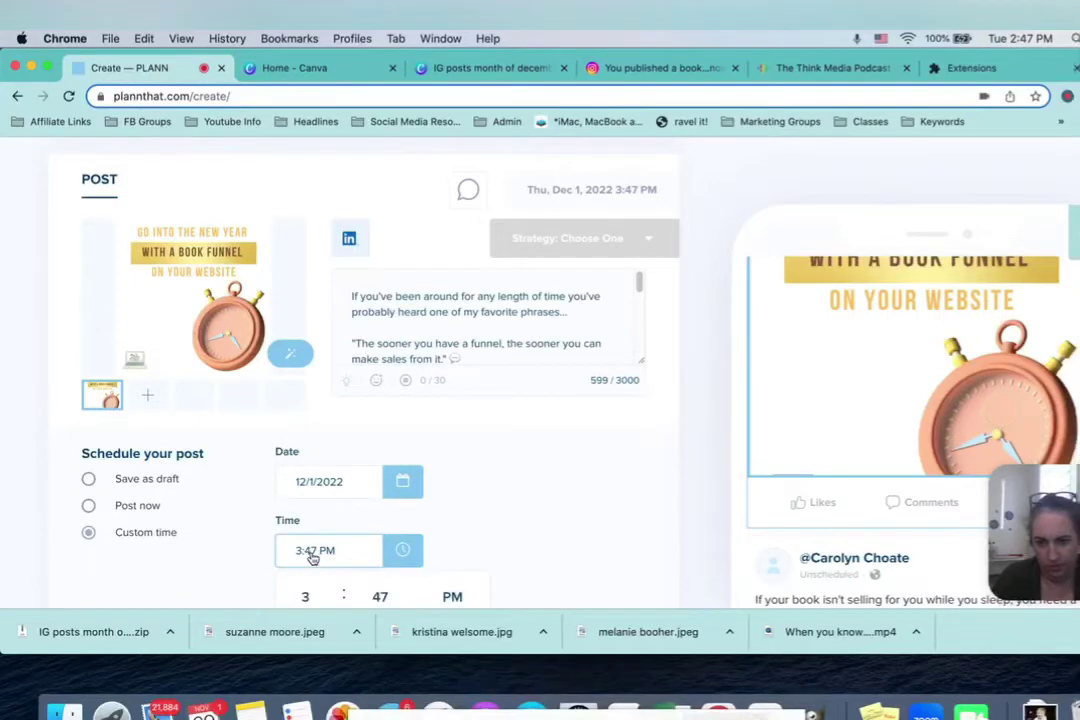
pyautogui.scroll(-2, 383, 530)
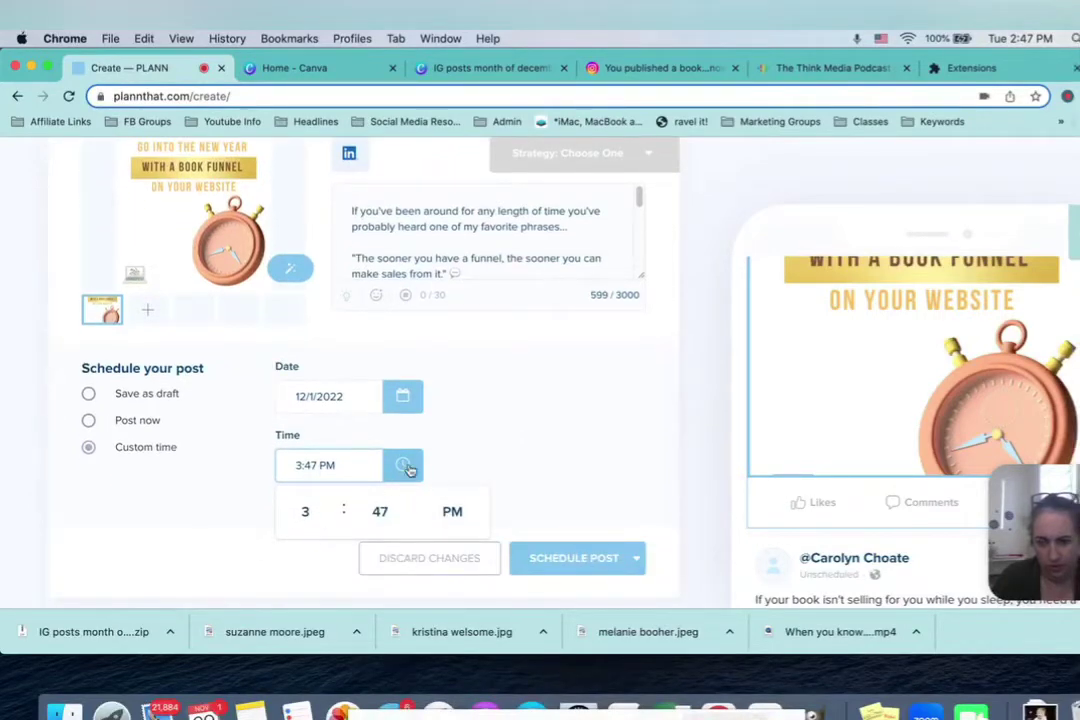
pyautogui.click(306, 513)
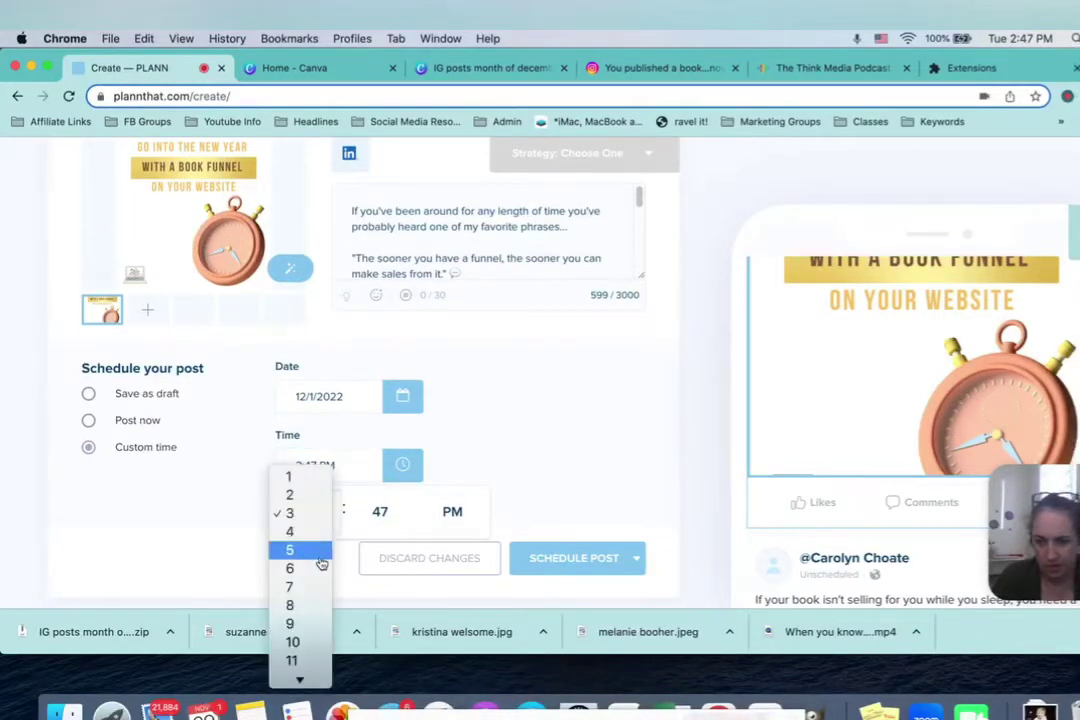
pyautogui.click(303, 608)
pyautogui.click(452, 511)
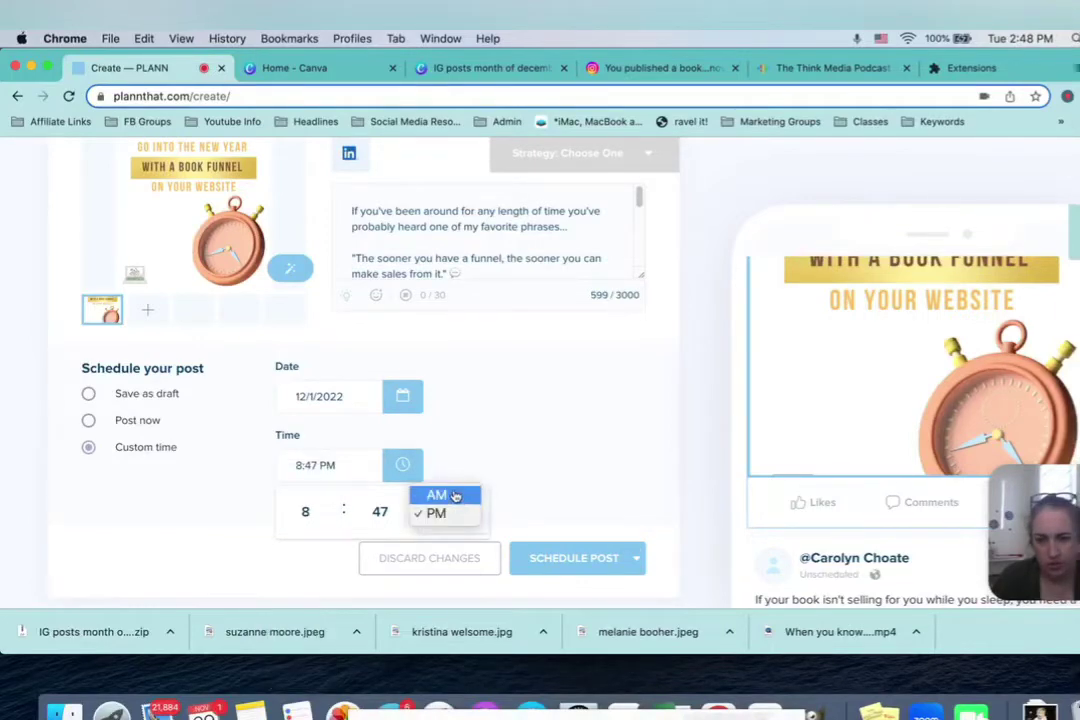
pyautogui.click(456, 494)
pyautogui.click(530, 451)
pyautogui.click(594, 576)
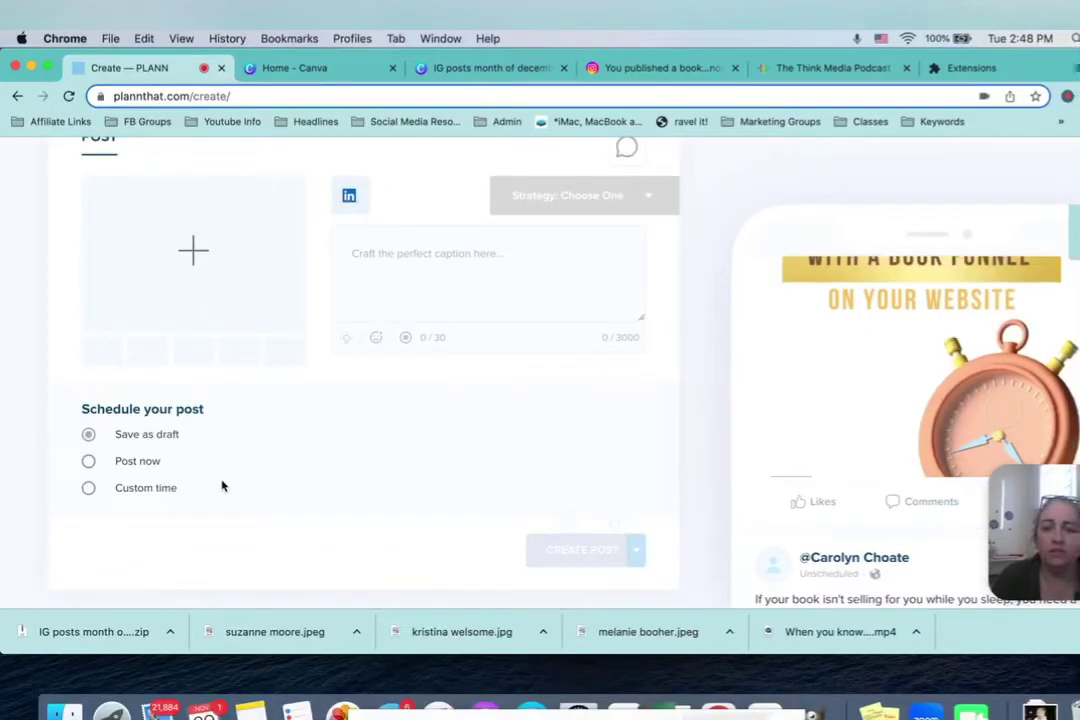
# - Open the content calendar and examine the Instagram, Facebook and LinkedIn posts planned around December 1
pyautogui.scroll(3, 510, 396)
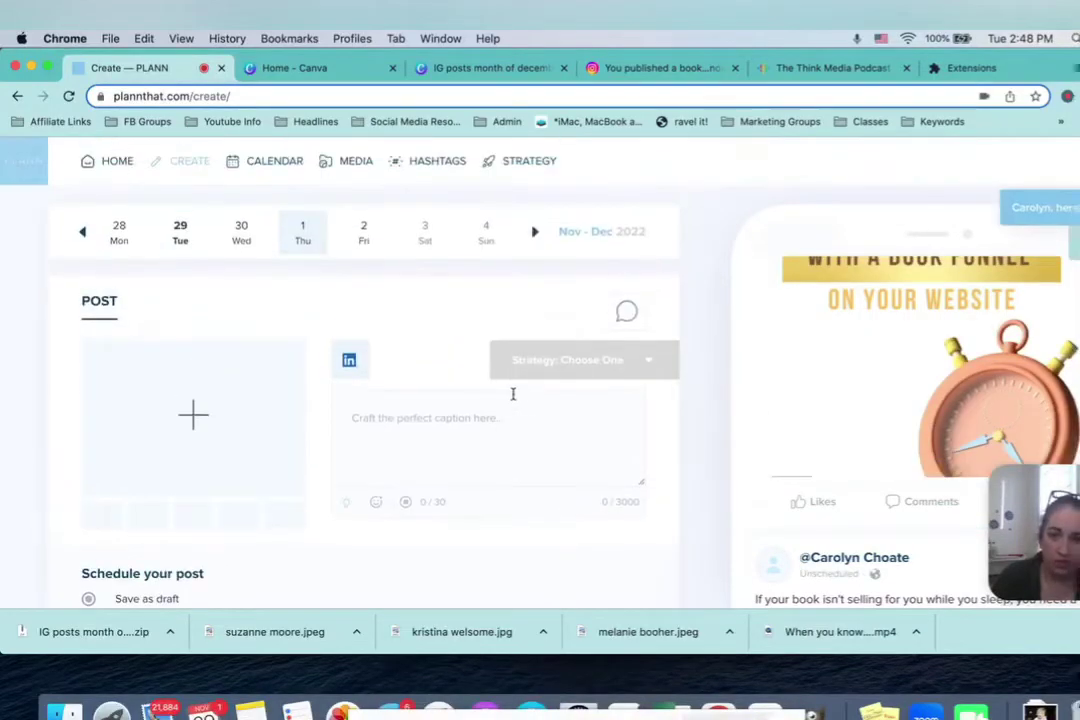
pyautogui.click(259, 162)
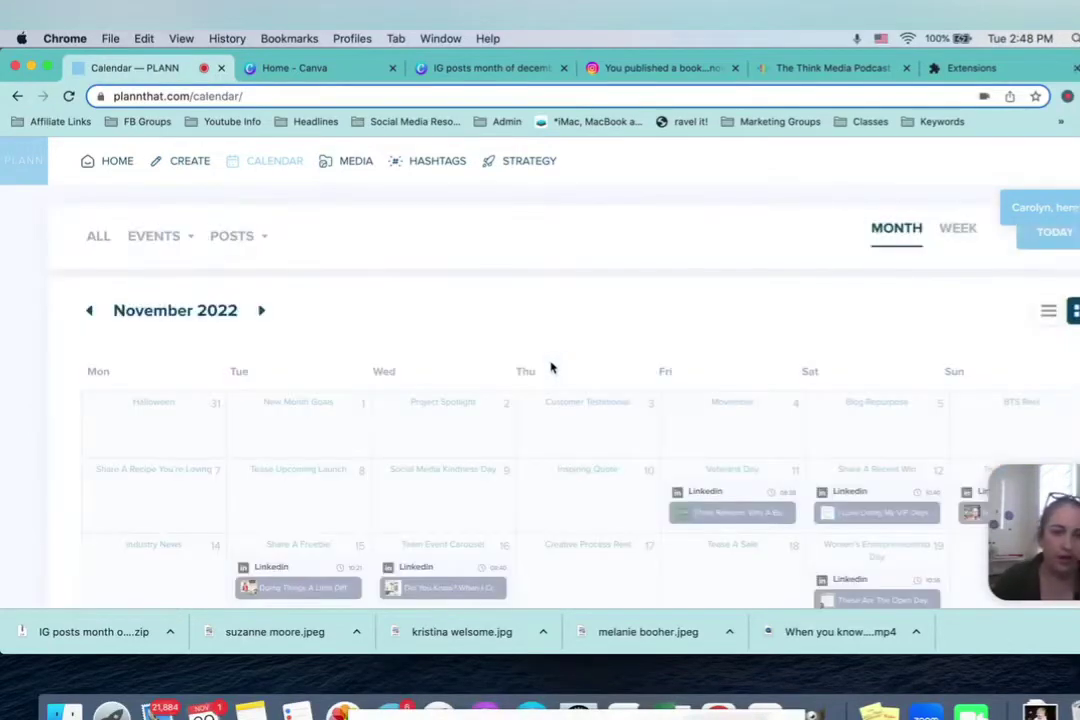
pyautogui.scroll(-5, 550, 368)
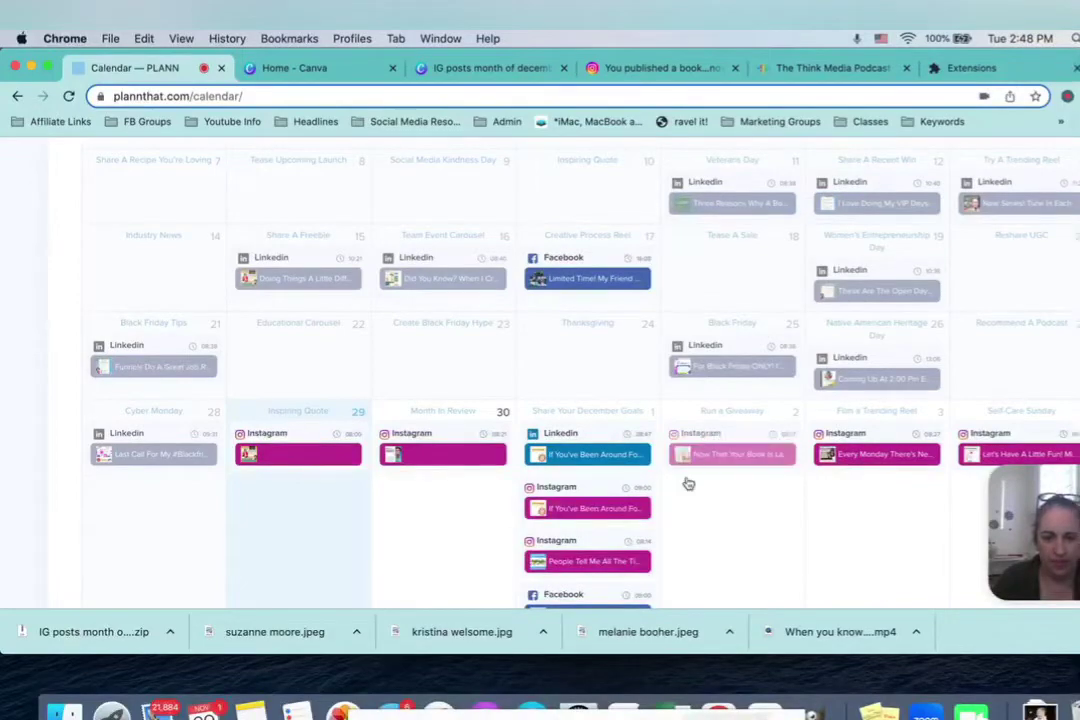
pyautogui.scroll(-1, 468, 476)
pyautogui.scroll(-1, 465, 476)
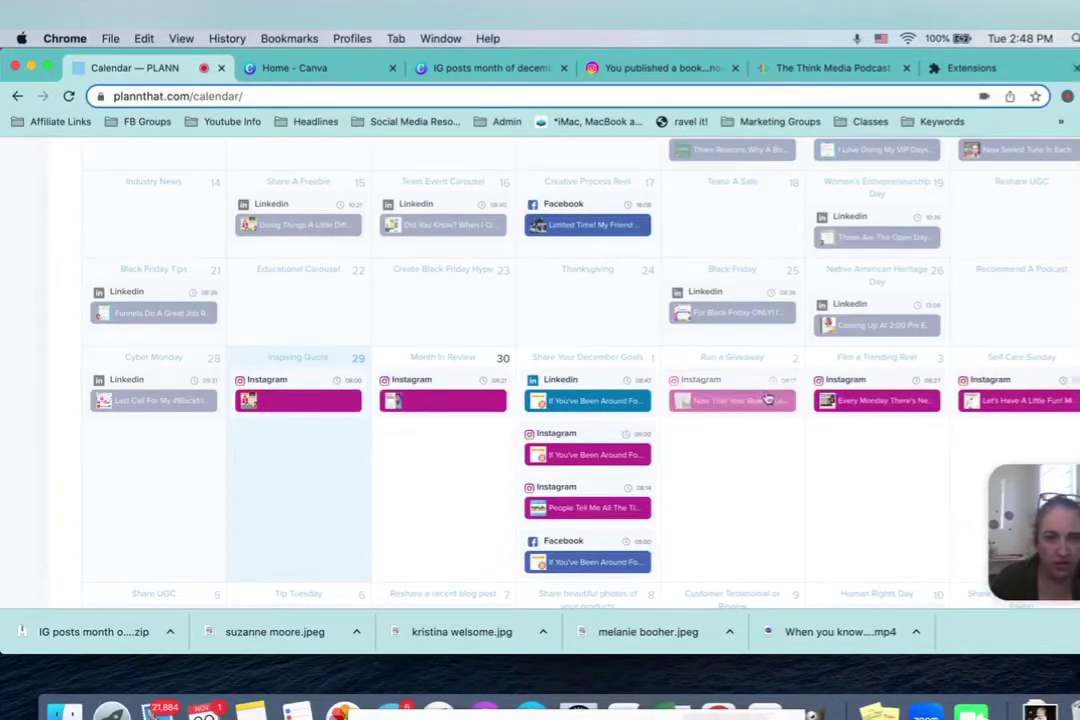
# - Try to move the LinkedIn post from December 1 to November 30 in the calendar
pyautogui.moveTo(580, 400); pyautogui.dragTo(450, 450)
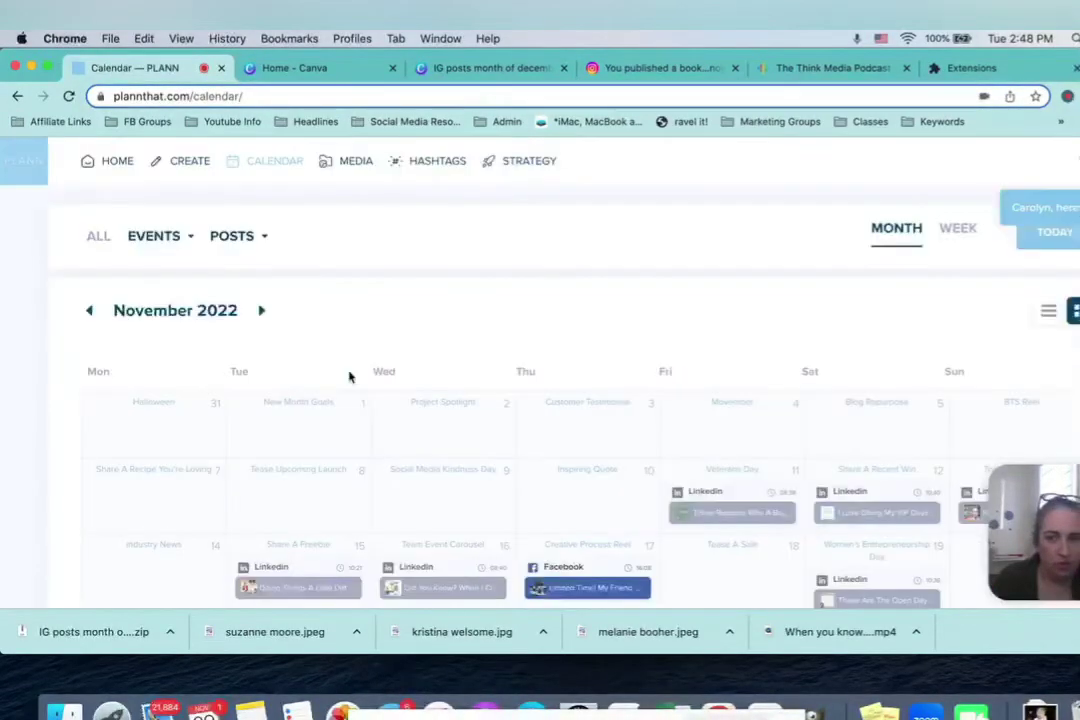
pyautogui.scroll(-10, 350, 376)
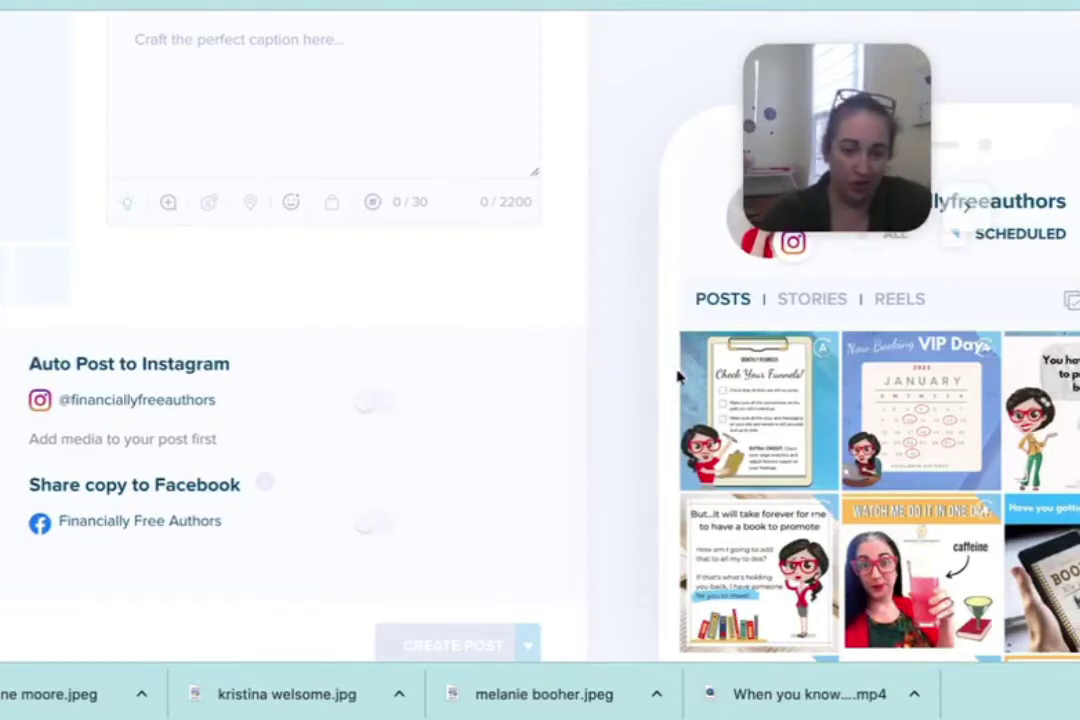
# - Examine the scheduled posts in the Instagram feed preview on the post creation page
pyautogui.scroll(-4, 675, 380)
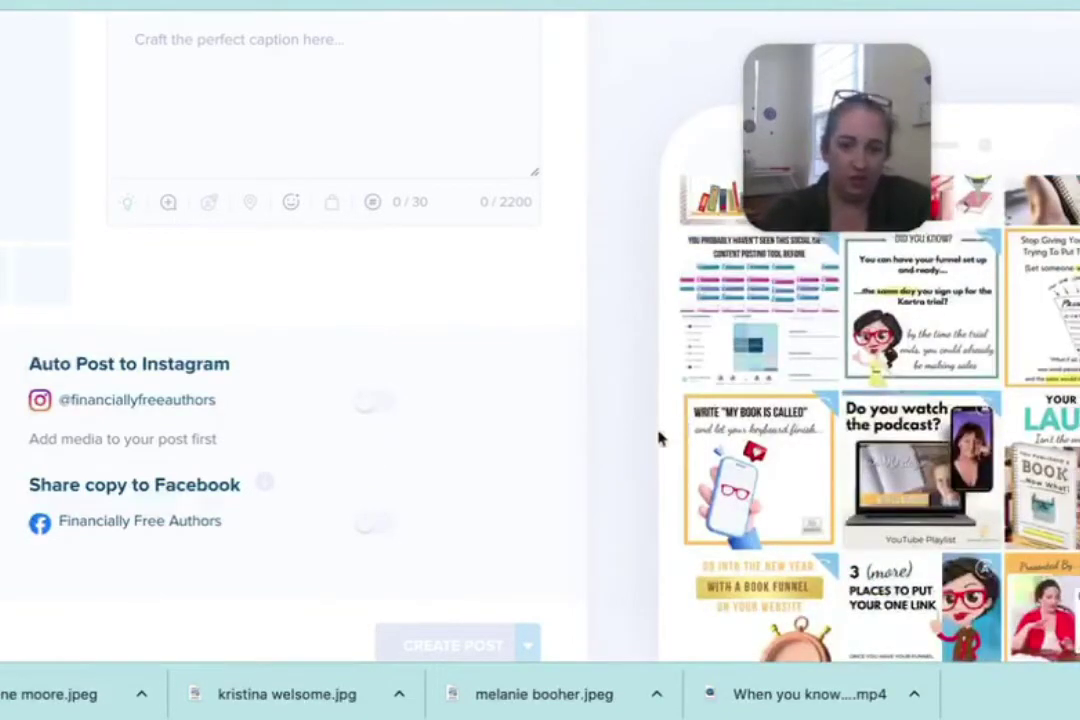
# - Browse the older posts in the Instagram feed preview and open the "Write CEO of" post to read its caption, hashtags and engagement
pyautogui.click(700, 440)
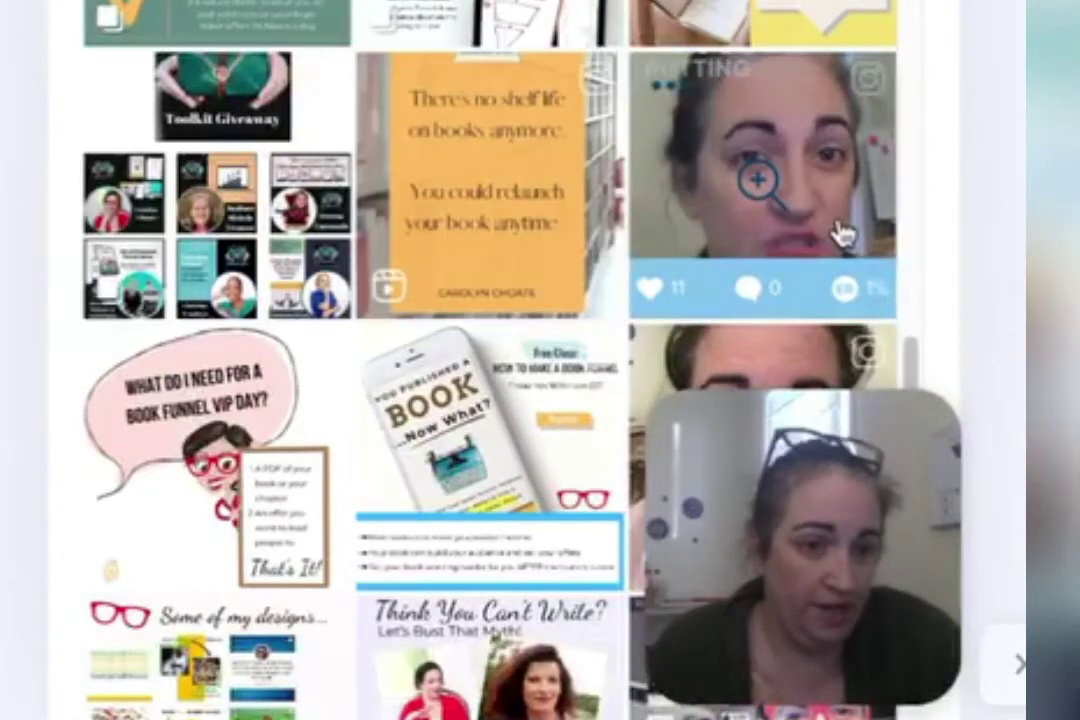
pyautogui.scroll(-3, 470, 475)
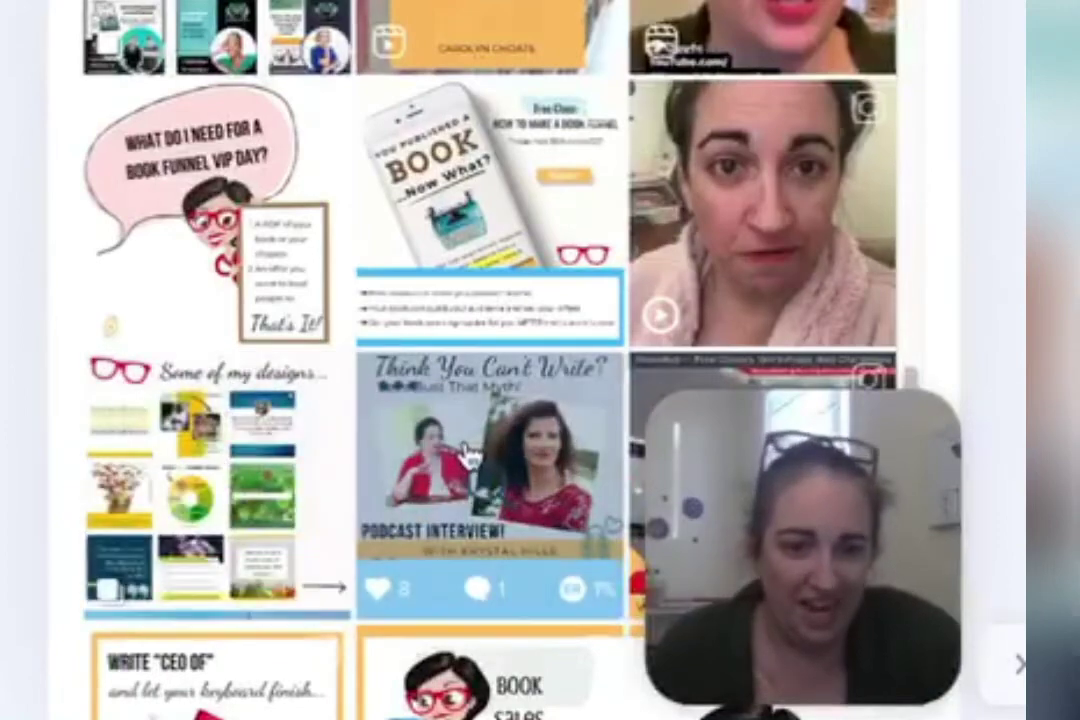
pyautogui.scroll(-4, 222, 415)
pyautogui.scroll(-4, 215, 414)
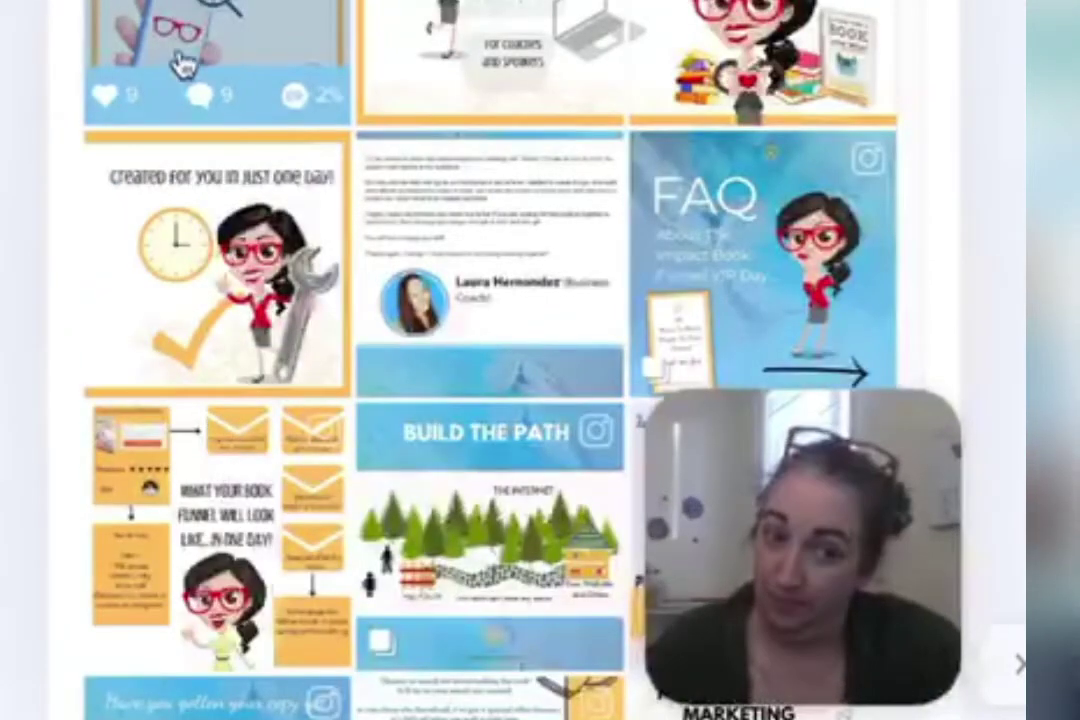
pyautogui.scroll(3, 248, 10)
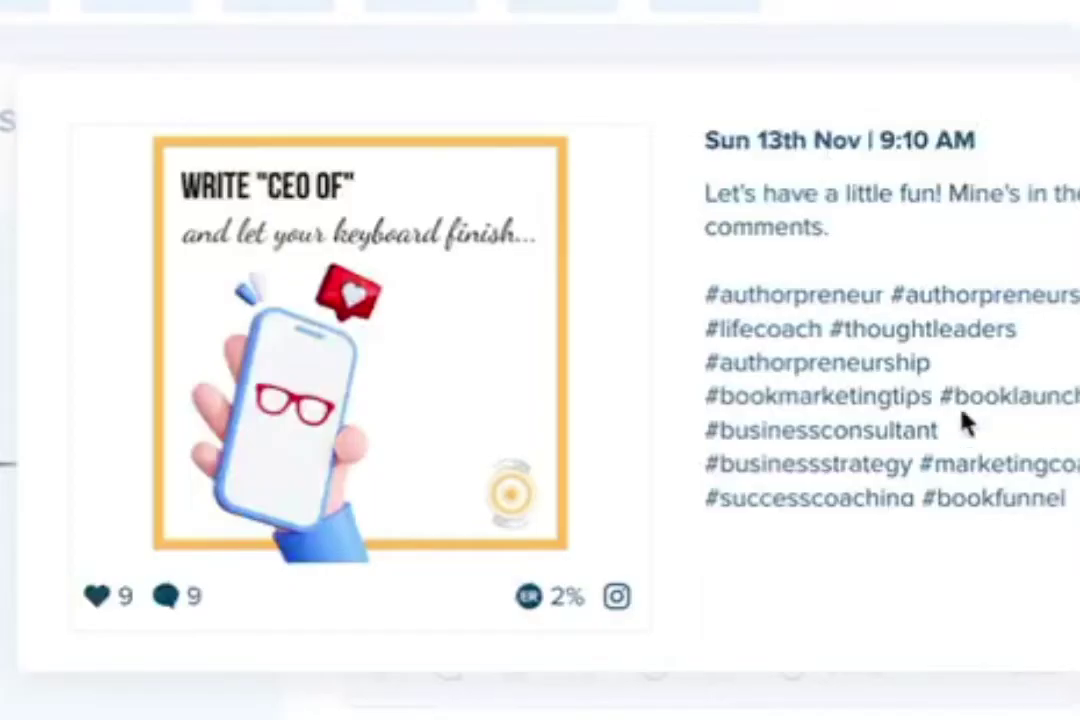
pyautogui.scroll(-4, 778, 393)
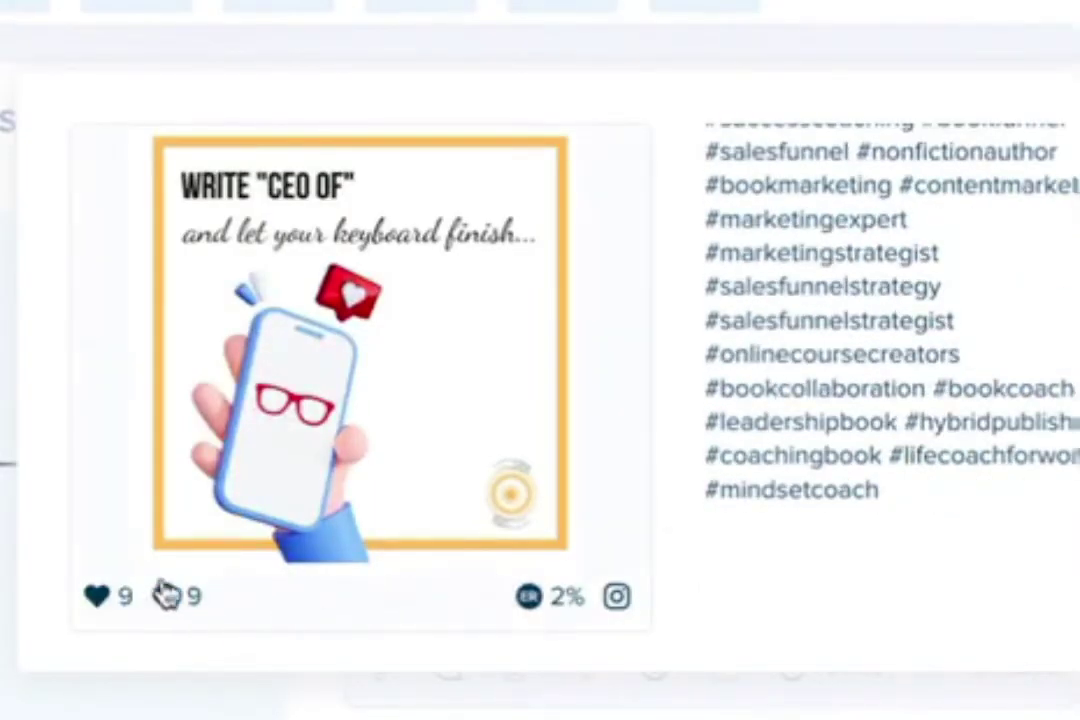
# - Open the weekly results overview and examine the post palette, engagement, story impressions, reach and completion rate
pyautogui.click(622, 80)
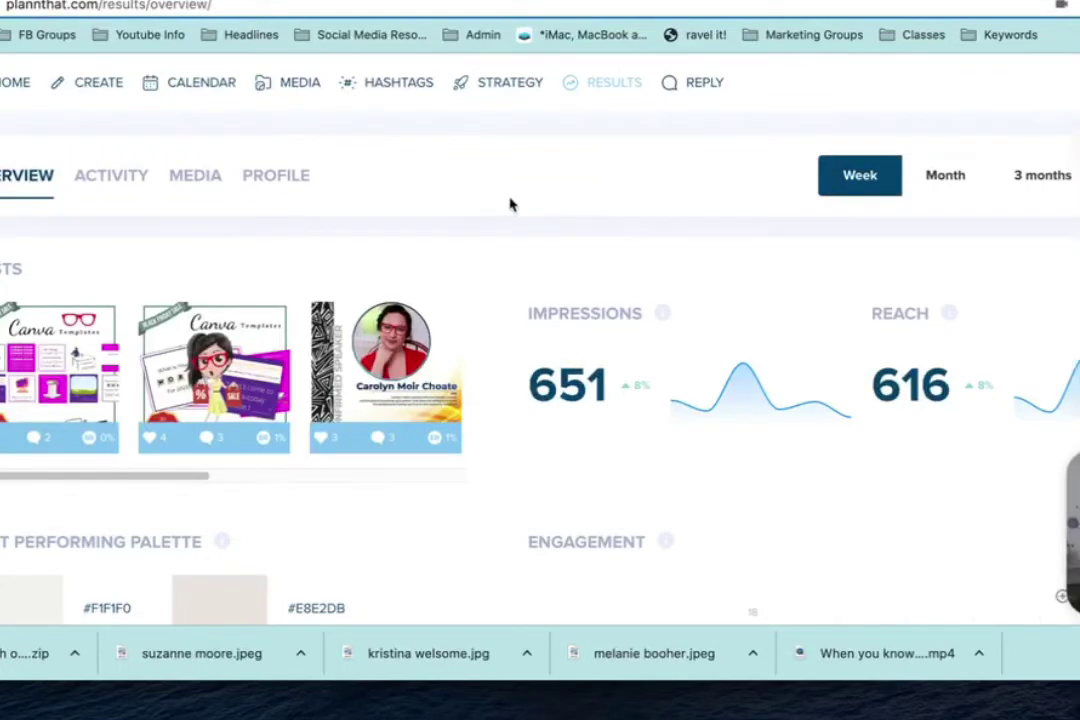
pyautogui.scroll(-10, 89, 338)
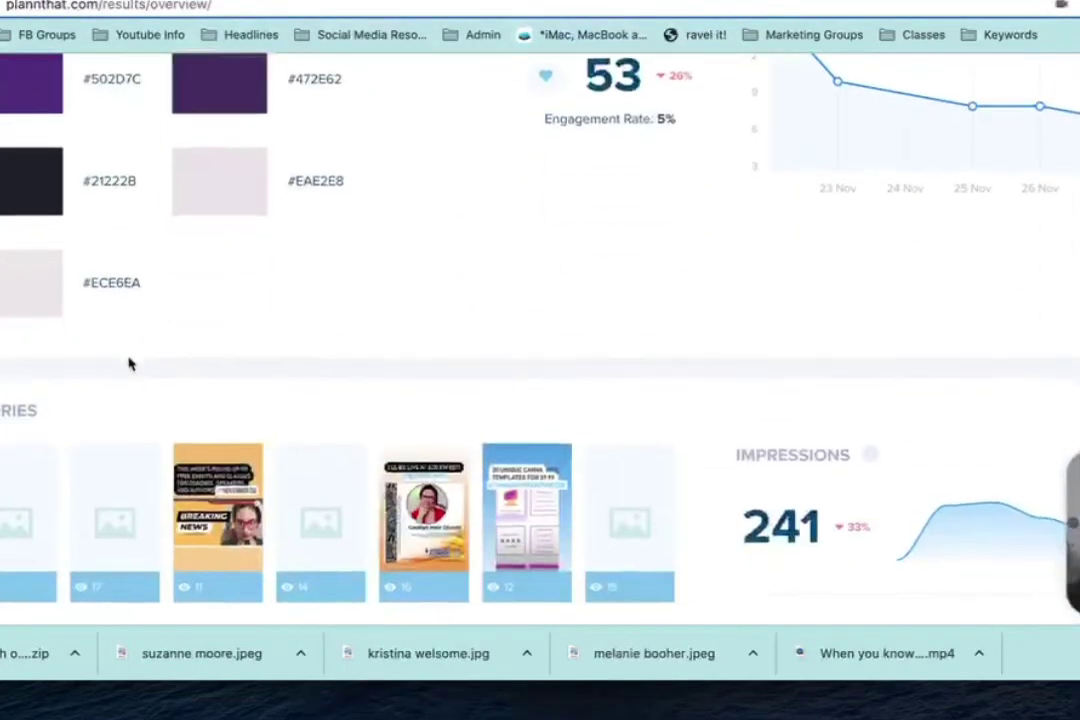
pyautogui.scroll(-5, 200, 366)
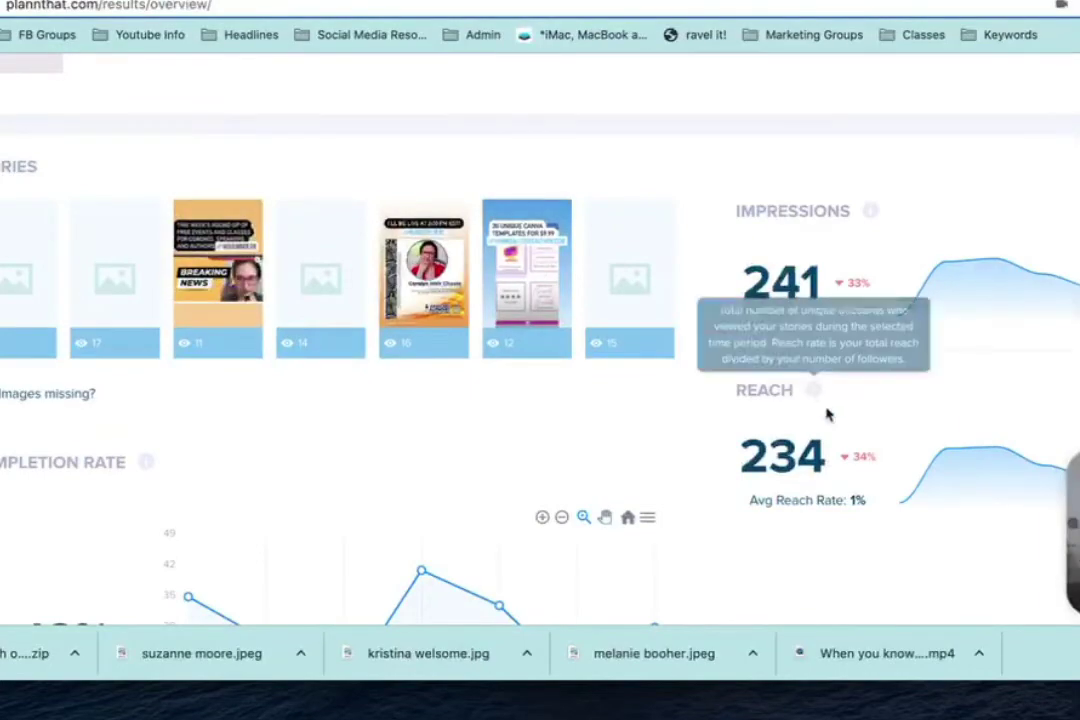
pyautogui.scroll(-5, 825, 415)
pyautogui.scroll(-8, 828, 425)
pyautogui.scroll(10, 810, 417)
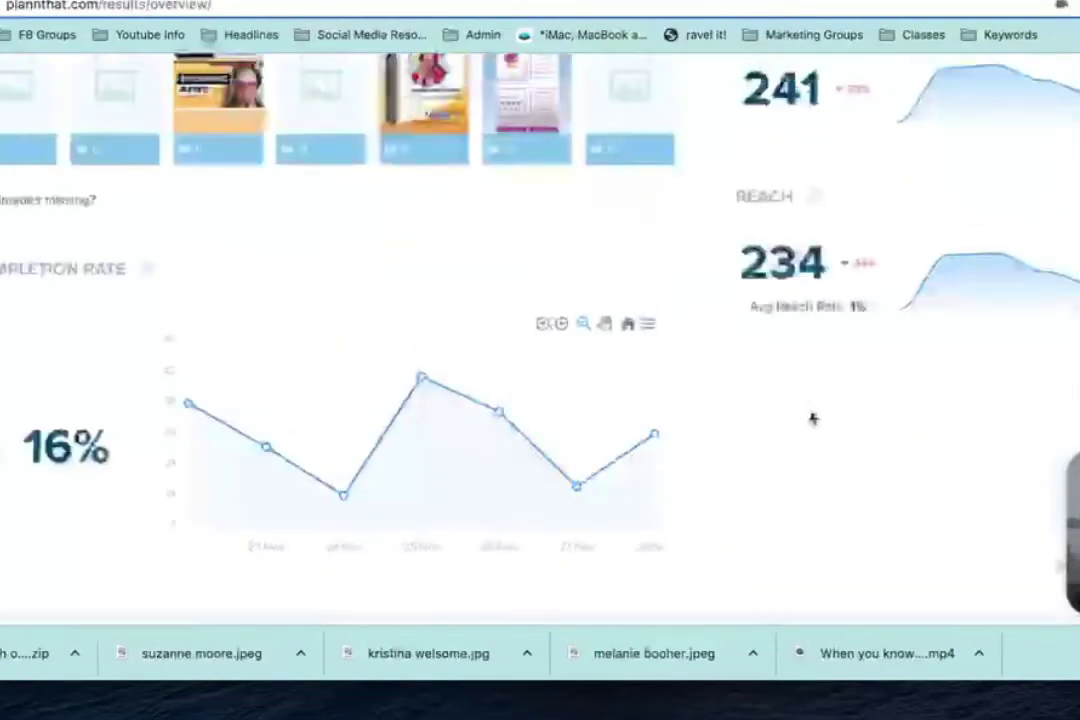
pyautogui.scroll(-8, 796, 413)
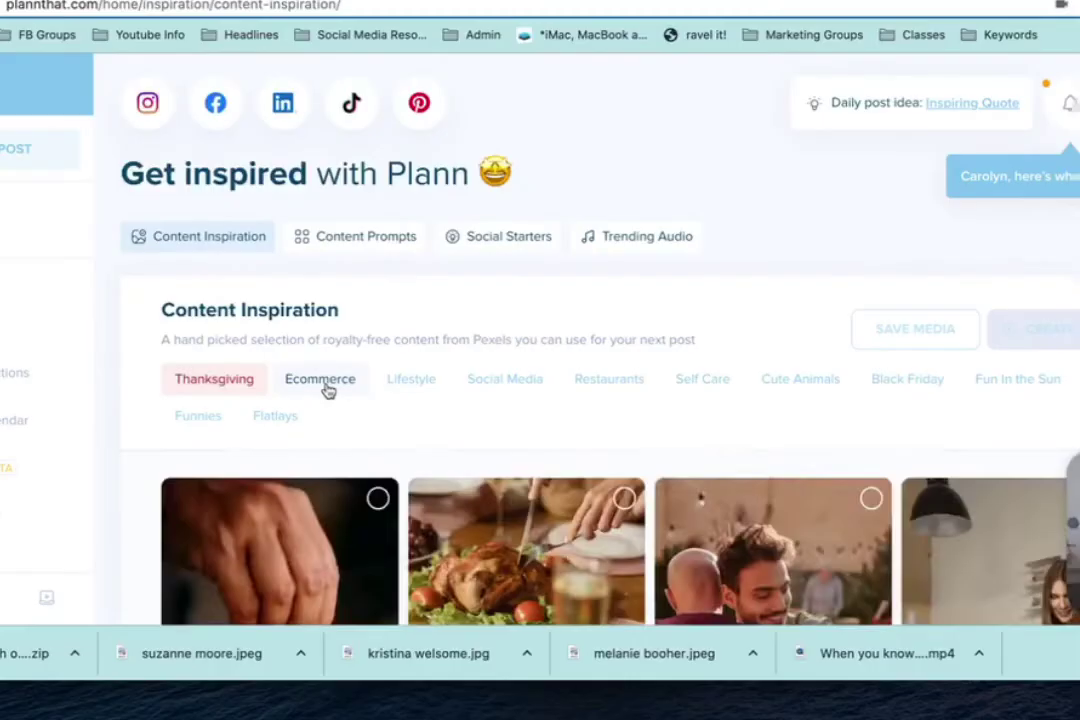
# - Show the Social Media content inspiration and open the daily Inspiring Quote idea to review its images, social starter and hashtags
pyautogui.click(410, 478)
pyautogui.scroll(-5, 751, 558)
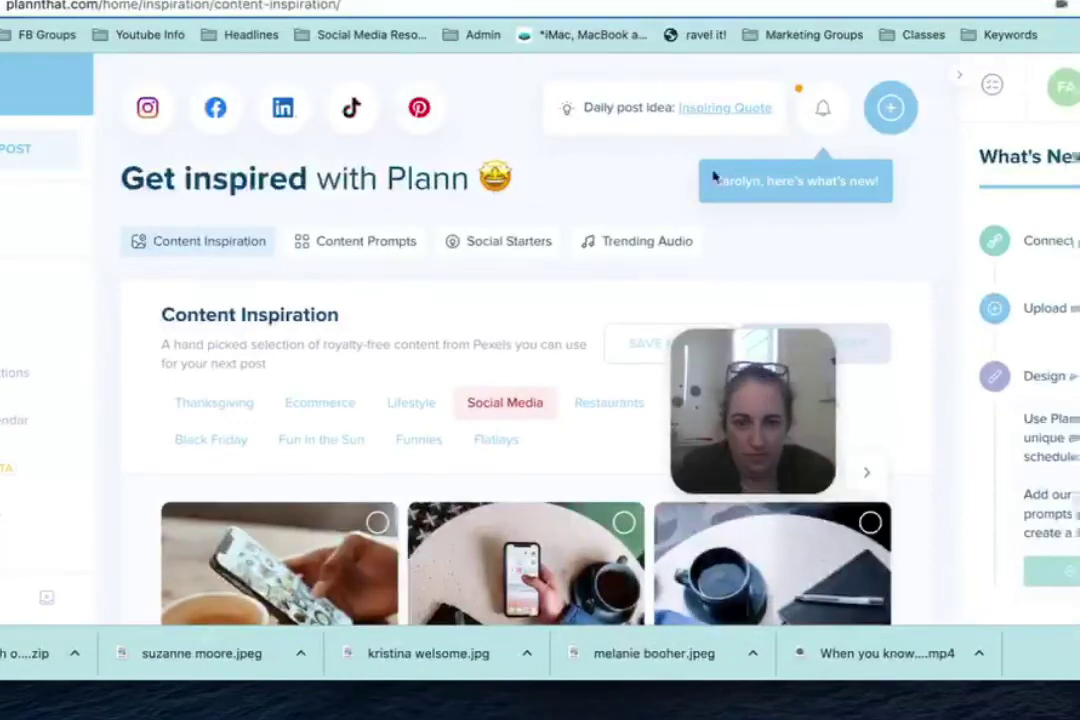
pyautogui.click(726, 109)
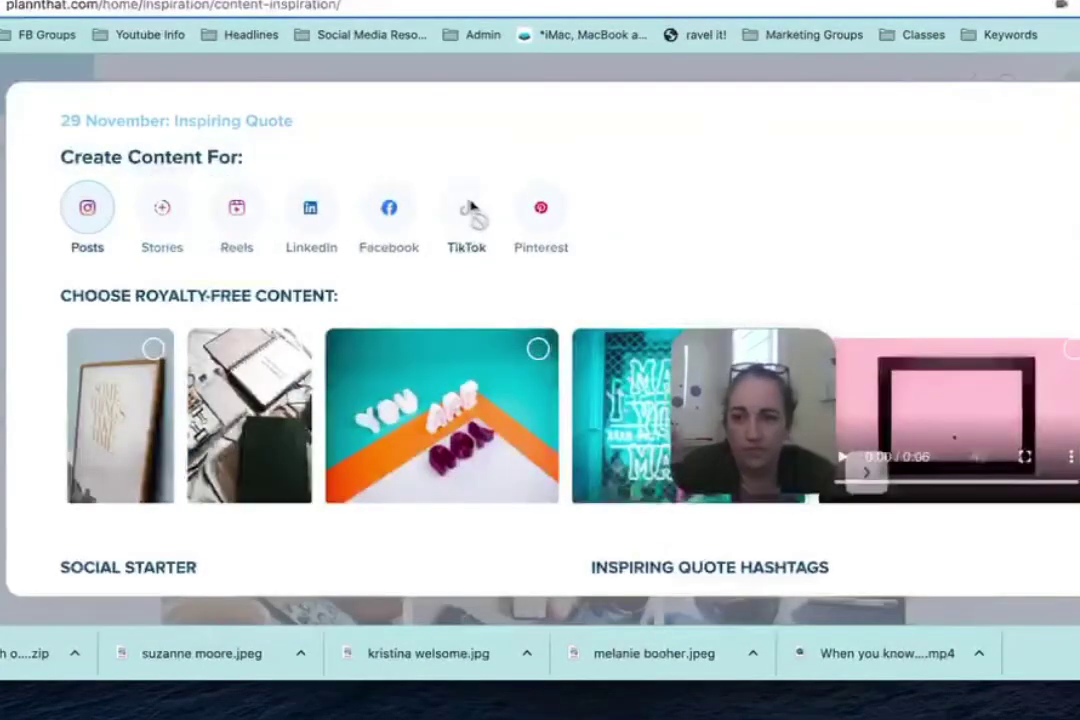
pyautogui.moveTo(300, 120); pyautogui.dragTo(58, 120)
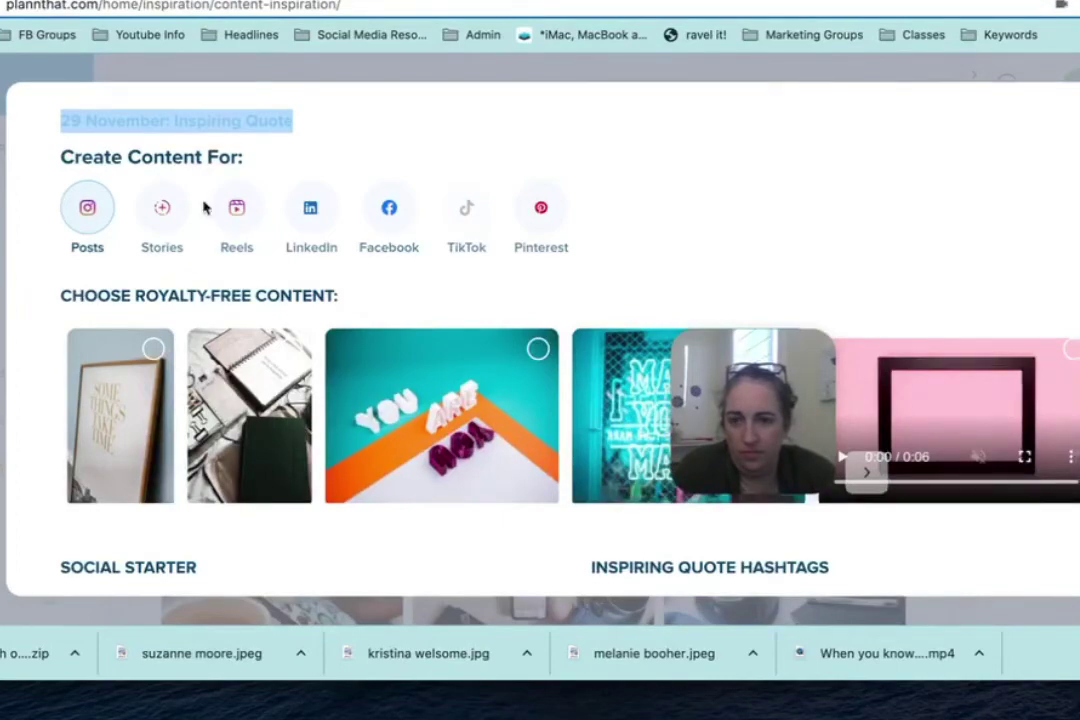
pyautogui.scroll(-3, 204, 207)
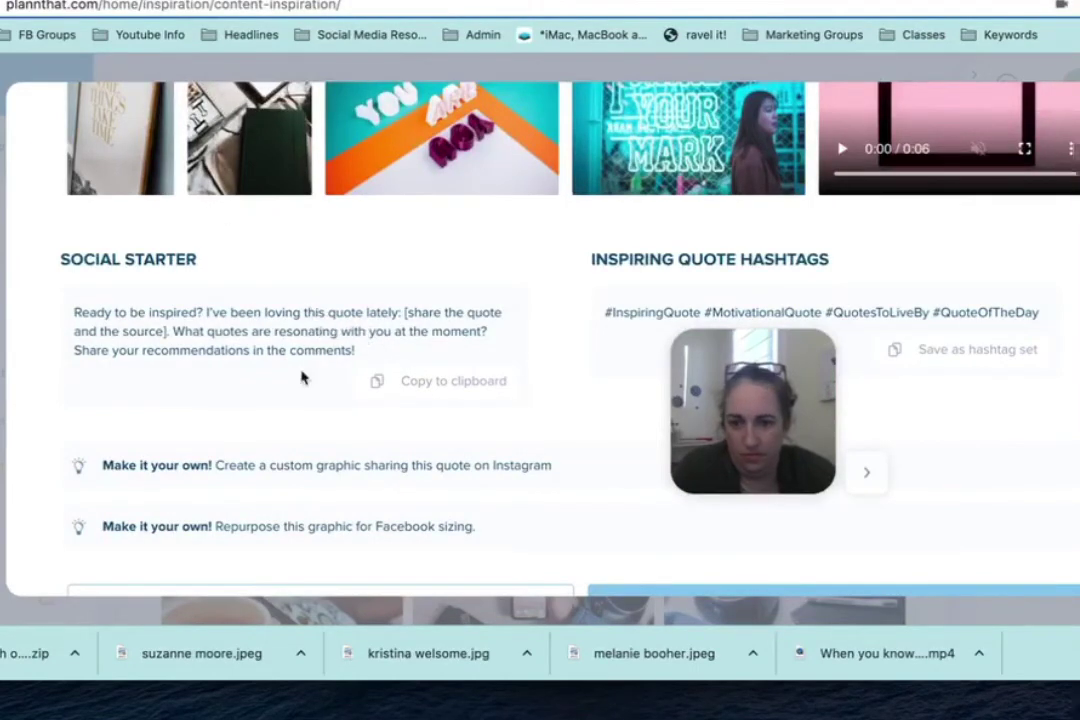
pyautogui.scroll(-1, 240, 355)
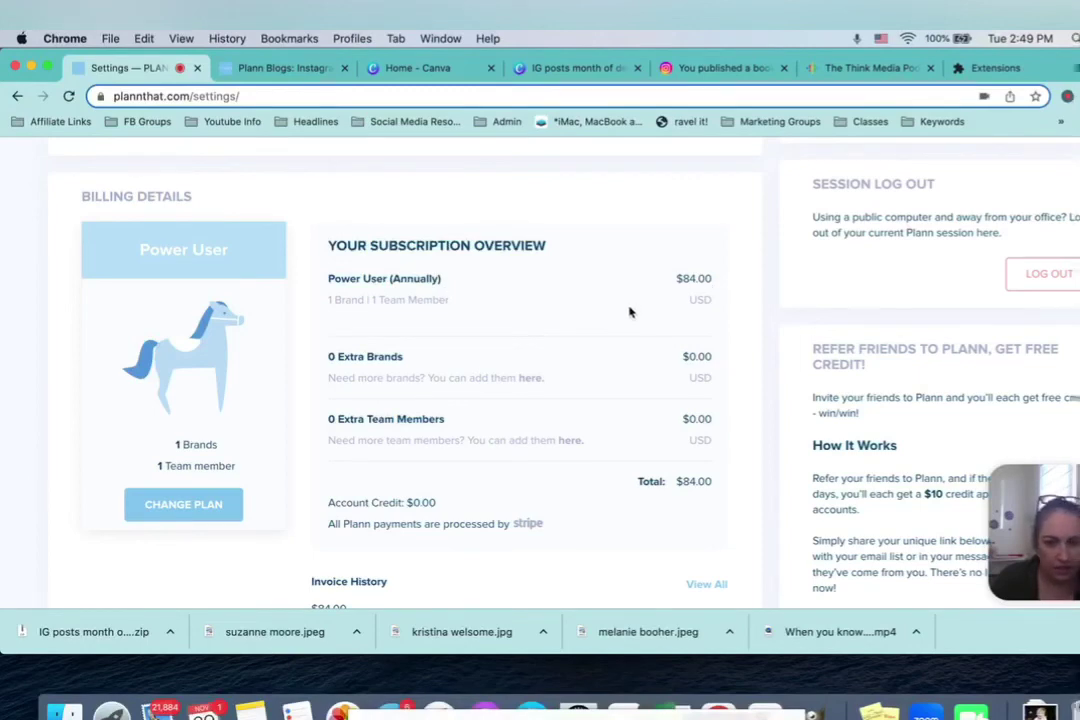
# - Review the subscription billing details and the friend referral credit terms in the account settings
pyautogui.scroll(-3, 629, 312)
pyautogui.scroll(-2, 581, 328)
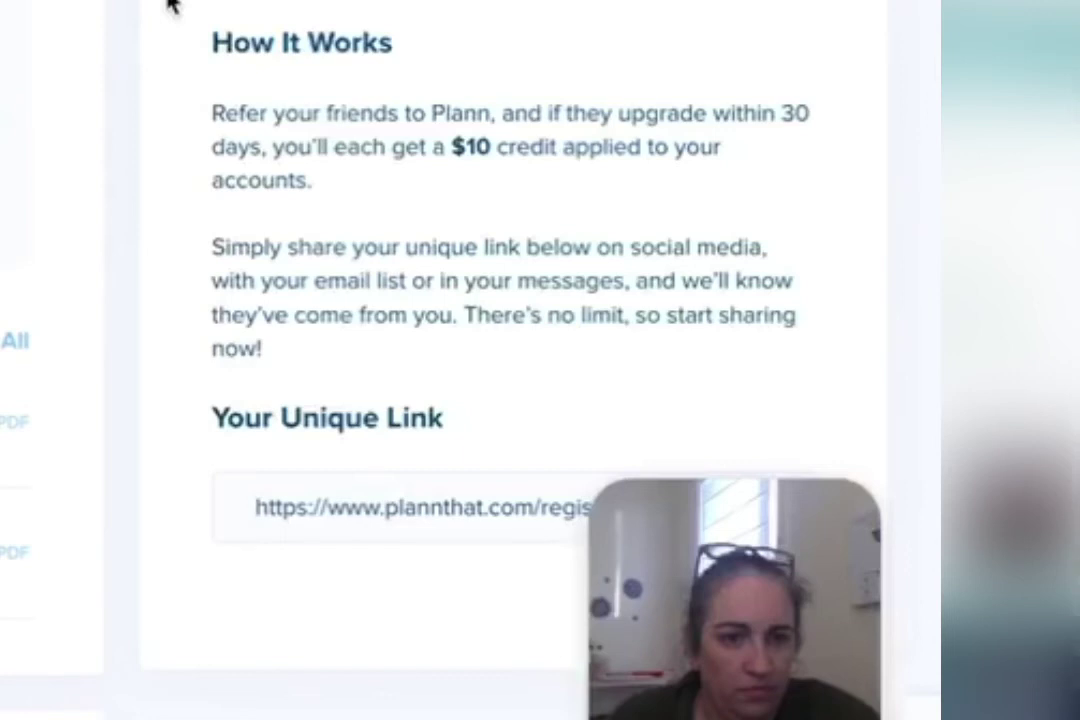
pyautogui.moveTo(316, 186); pyautogui.dragTo(183, 135)
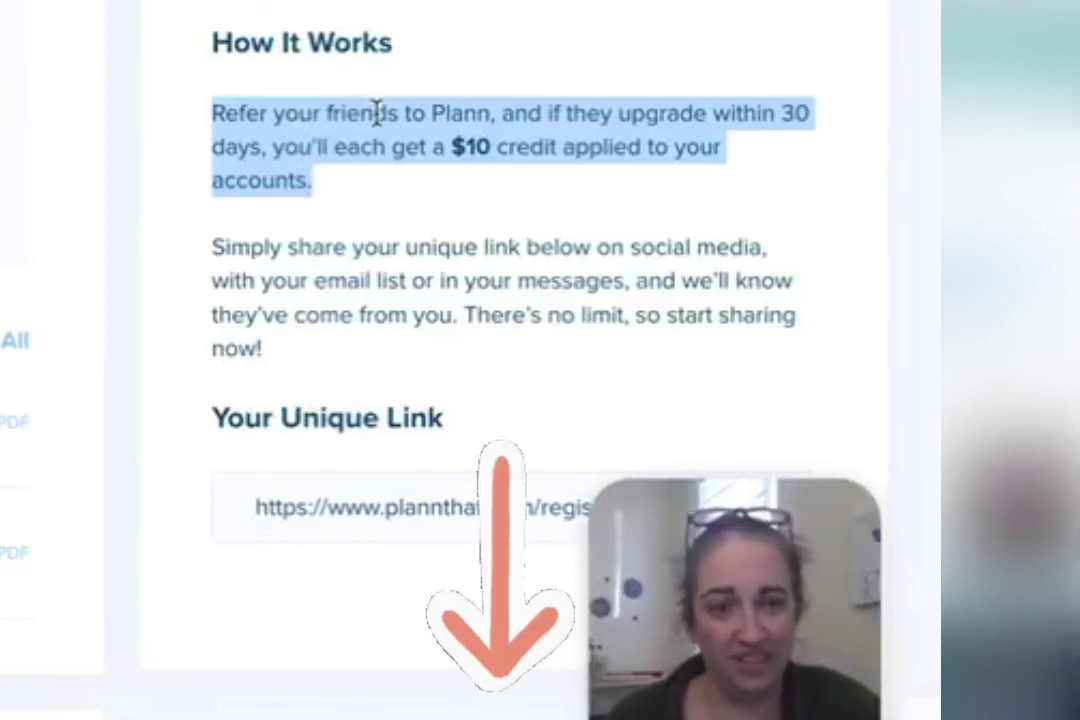
# - Compare the pricing and included features of the Power User and Build plans
pyautogui.click(480, 159)
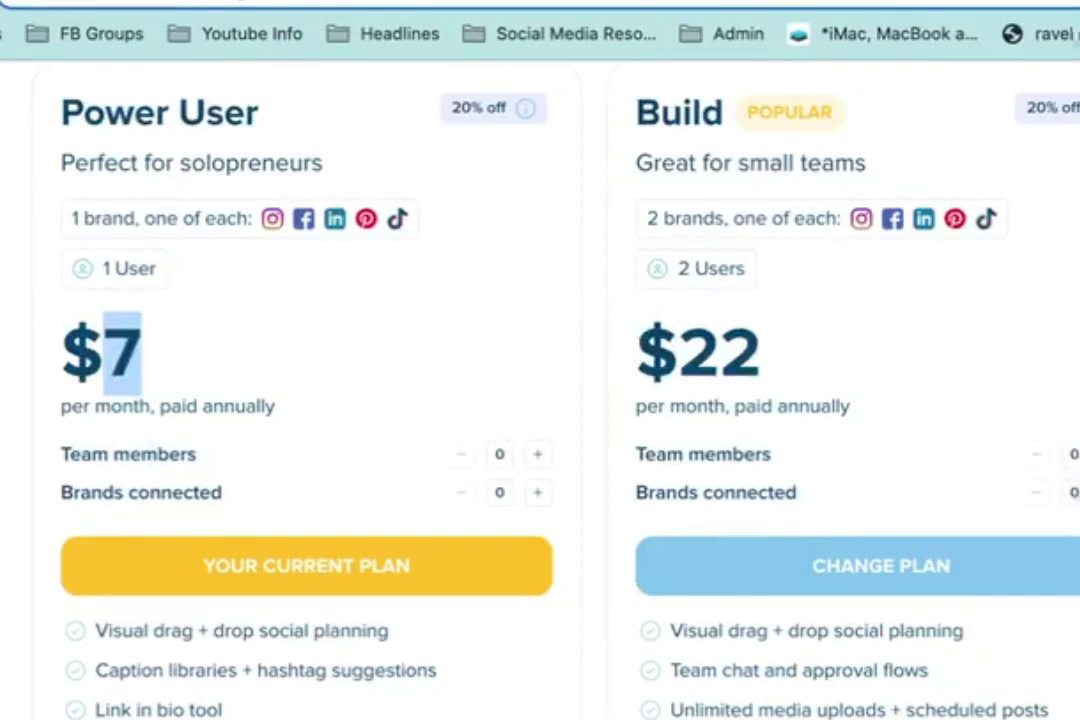
pyautogui.scroll(-5, 453, 601)
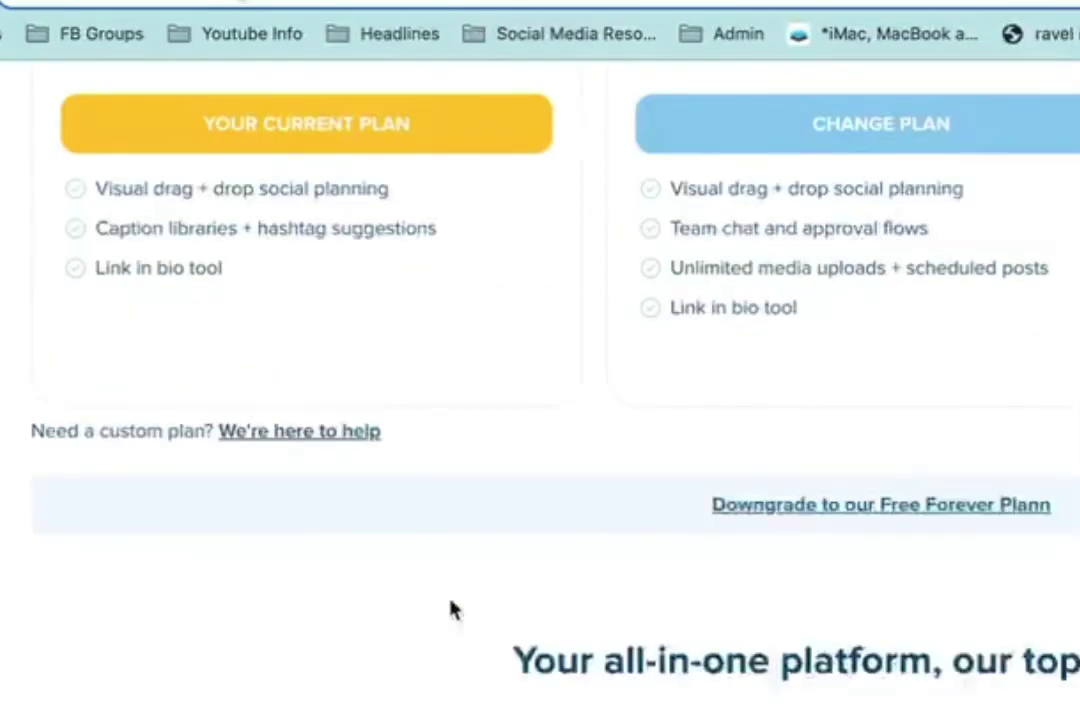